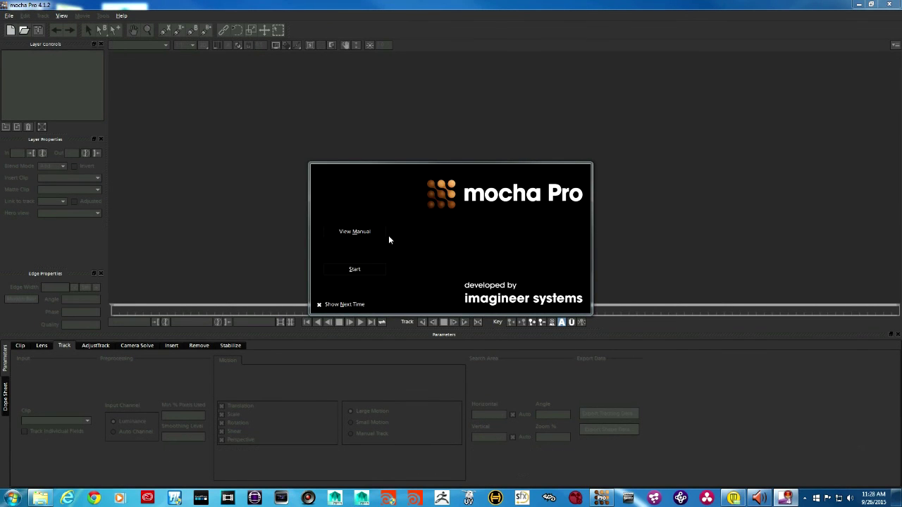
Step: Start a new project using the first JPEG of the road-scene backplate sequence as the clip
{"action": "left_click", "coordinate": [355, 269]}
{"action": "left_click", "coordinate": [8, 15]}
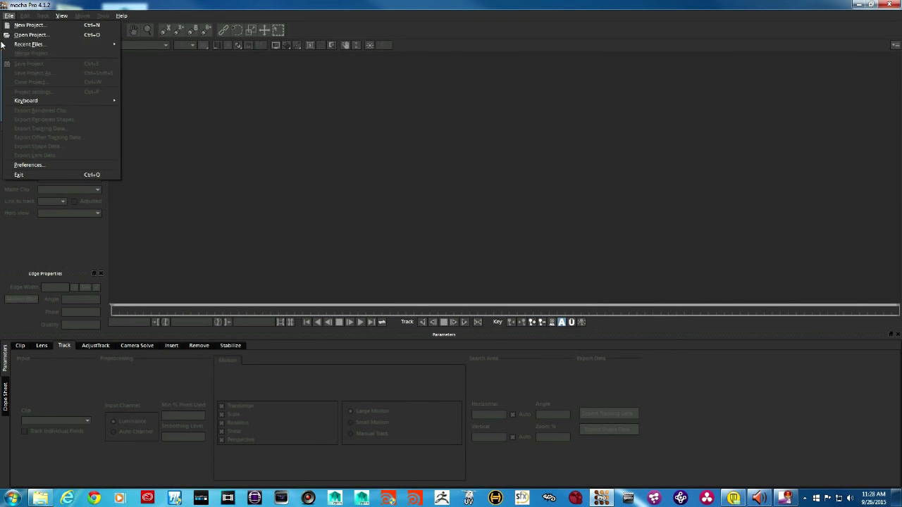
{"action": "left_click", "coordinate": [31, 25]}
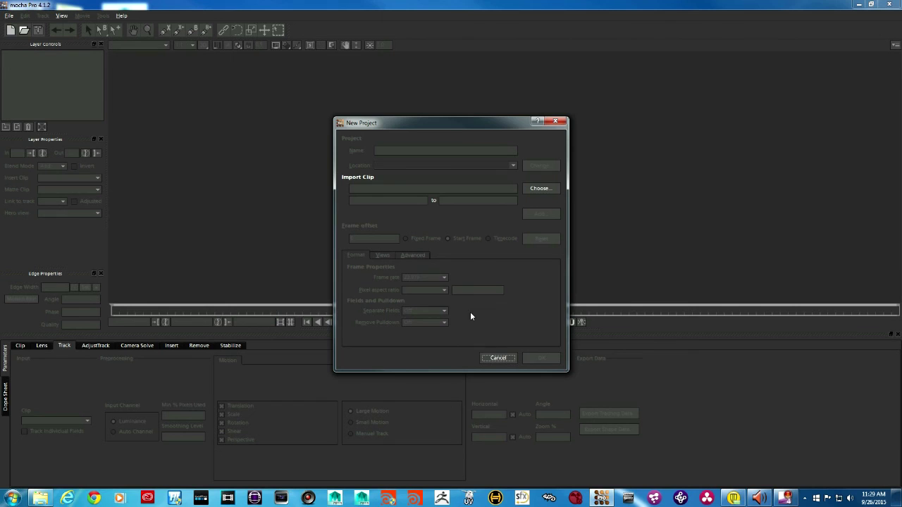
{"action": "left_click", "coordinate": [540, 188]}
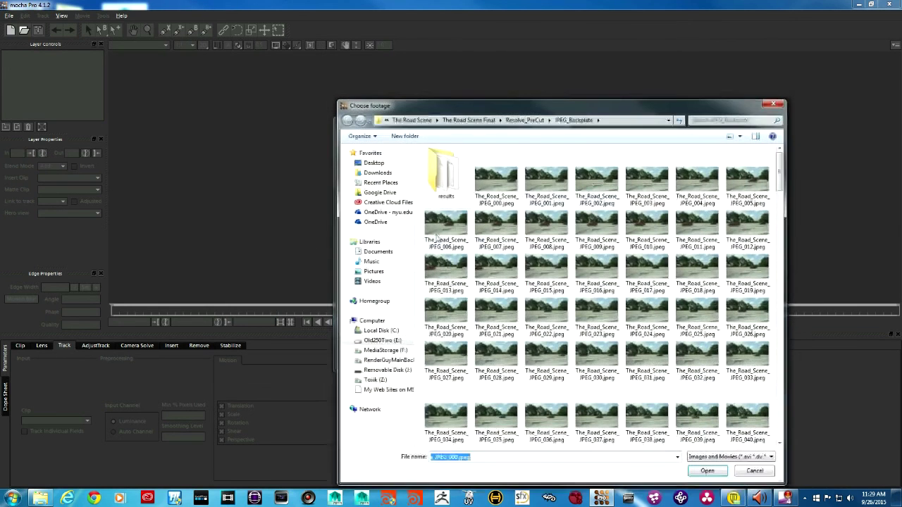
{"action": "left_click", "coordinate": [495, 184]}
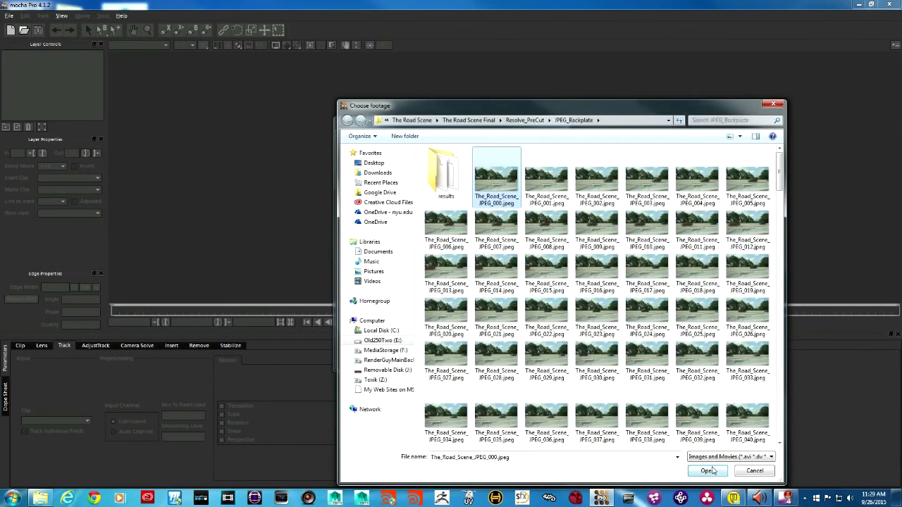
{"action": "left_click", "coordinate": [707, 470]}
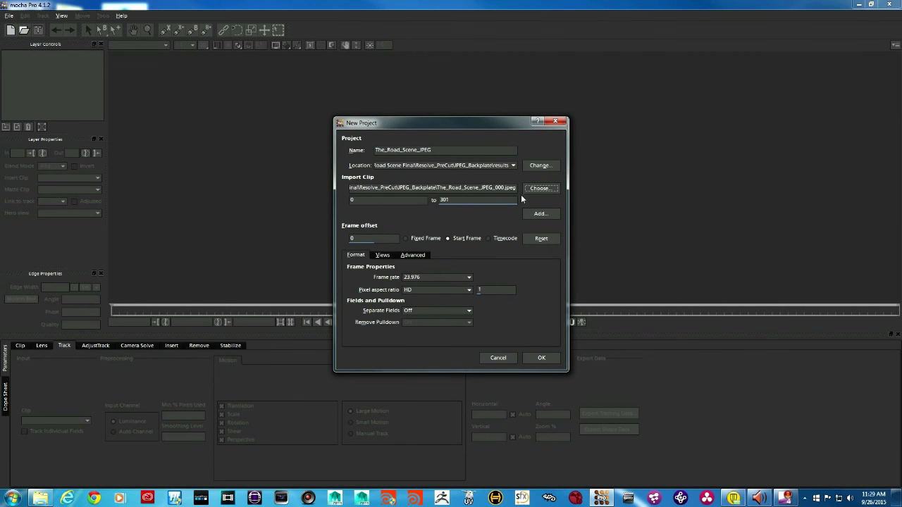
Step: Confirm the The_Road_Scene_JPEG project and play the road clip through once
{"action": "key", "text": "Return"}
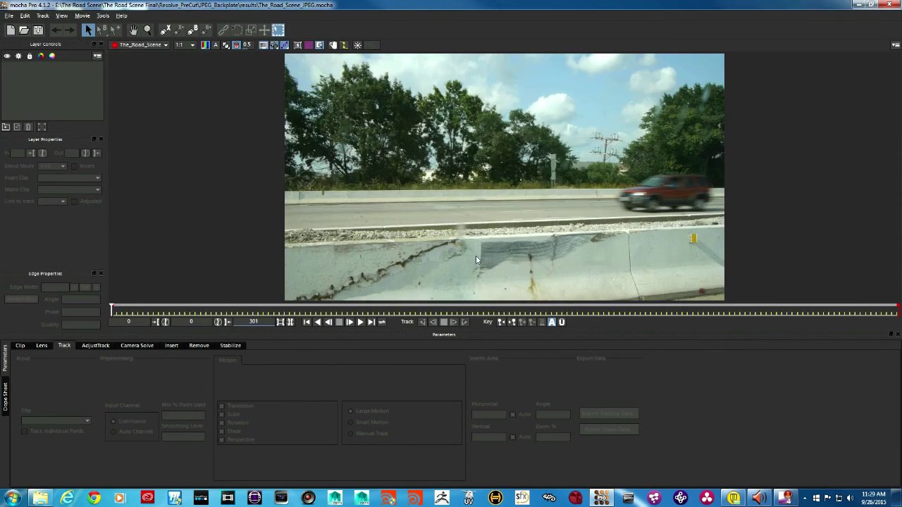
{"action": "key", "text": "space"}
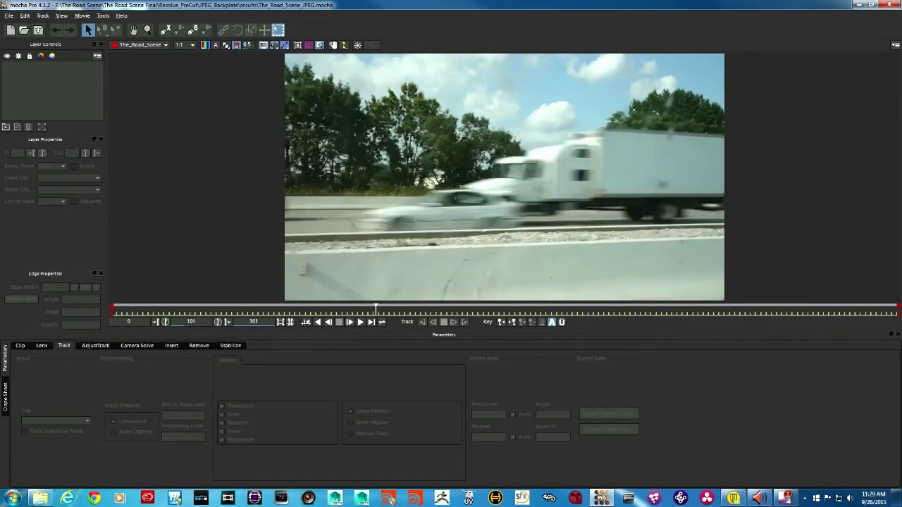
{"action": "key", "text": "space"}
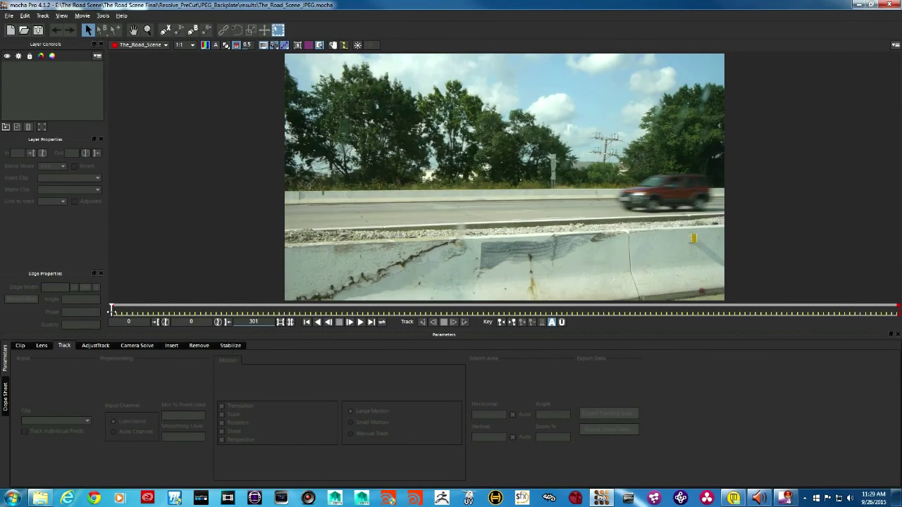
{"action": "left_click_drag", "start_coordinate": [110, 310], "coordinate": [472, 316]}
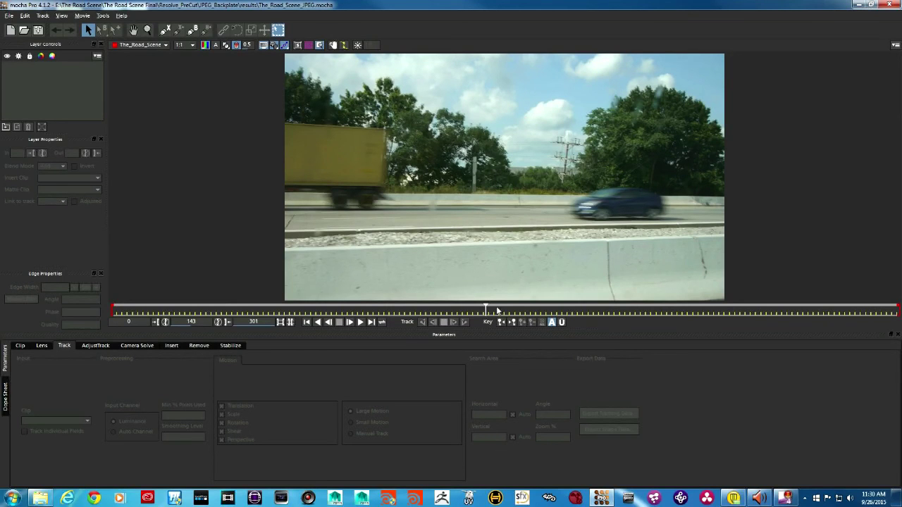
Step: Scrub frames around the passing truck and cars, settling on frame 125
{"action": "mouse_move", "coordinate": [486, 310]}
{"action": "left_mouse_down"}
{"action": "mouse_move", "coordinate": [660, 311]}
{"action": "mouse_move", "coordinate": [485, 310]}
{"action": "mouse_move", "coordinate": [502, 318]}
{"action": "mouse_move", "coordinate": [478, 321]}
{"action": "left_mouse_up"}
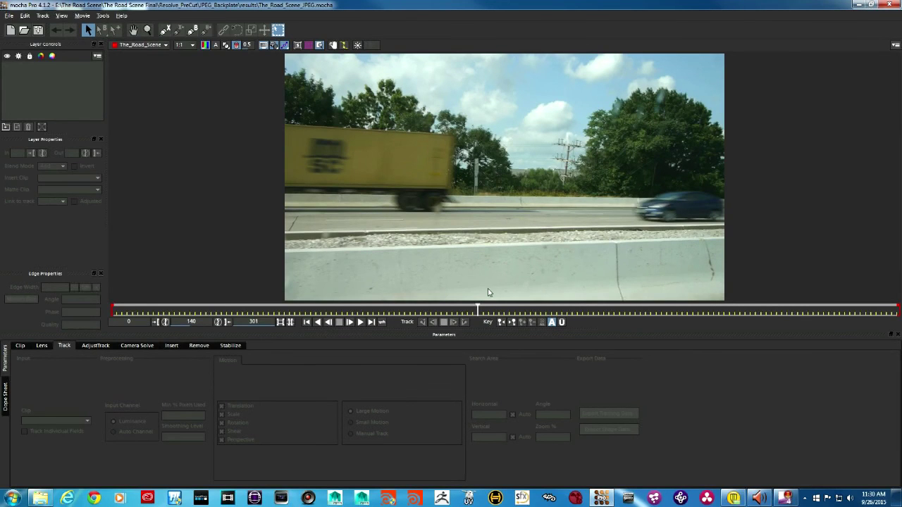
{"action": "mouse_move", "coordinate": [478, 311]}
{"action": "left_mouse_down"}
{"action": "mouse_move", "coordinate": [453, 310]}
{"action": "mouse_move", "coordinate": [520, 320]}
{"action": "mouse_move", "coordinate": [485, 321]}
{"action": "left_mouse_up"}
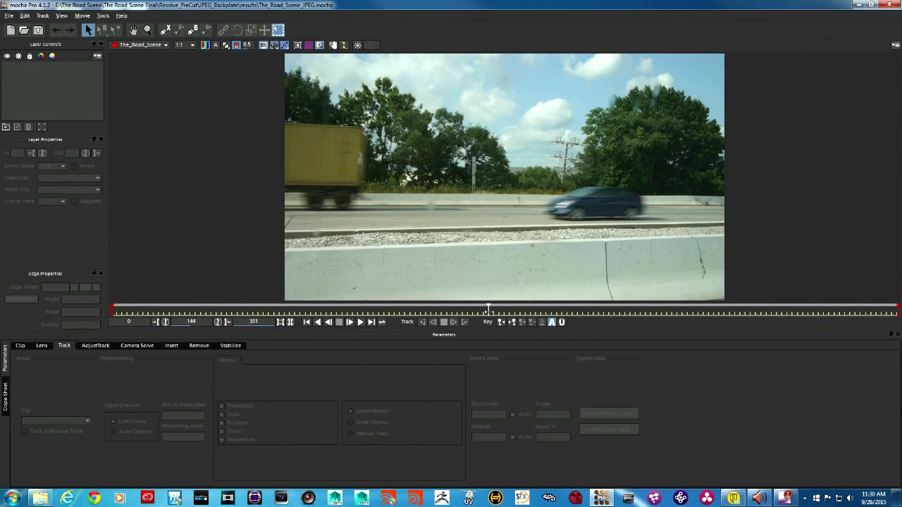
{"action": "left_click_drag", "start_coordinate": [490, 311], "coordinate": [496, 310]}
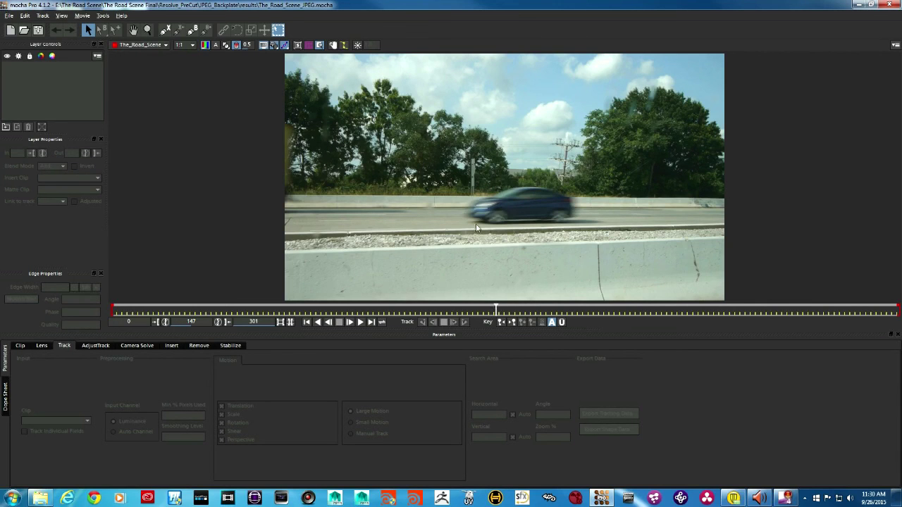
{"action": "left_click_drag", "start_coordinate": [496, 310], "coordinate": [496, 310]}
{"action": "left_click_drag", "start_coordinate": [495, 308], "coordinate": [509, 310]}
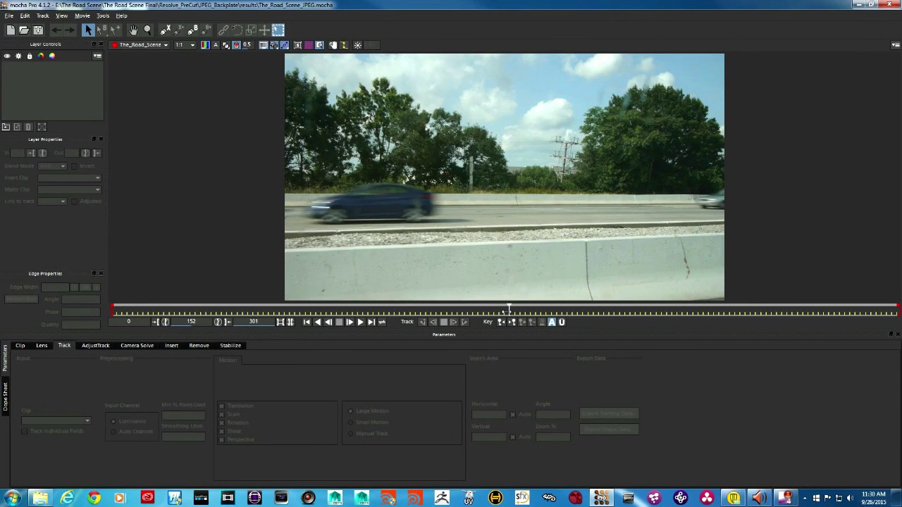
{"action": "mouse_move", "coordinate": [509, 310]}
{"action": "left_mouse_down"}
{"action": "mouse_move", "coordinate": [493, 310]}
{"action": "mouse_move", "coordinate": [514, 310]}
{"action": "mouse_move", "coordinate": [501, 310]}
{"action": "left_mouse_up"}
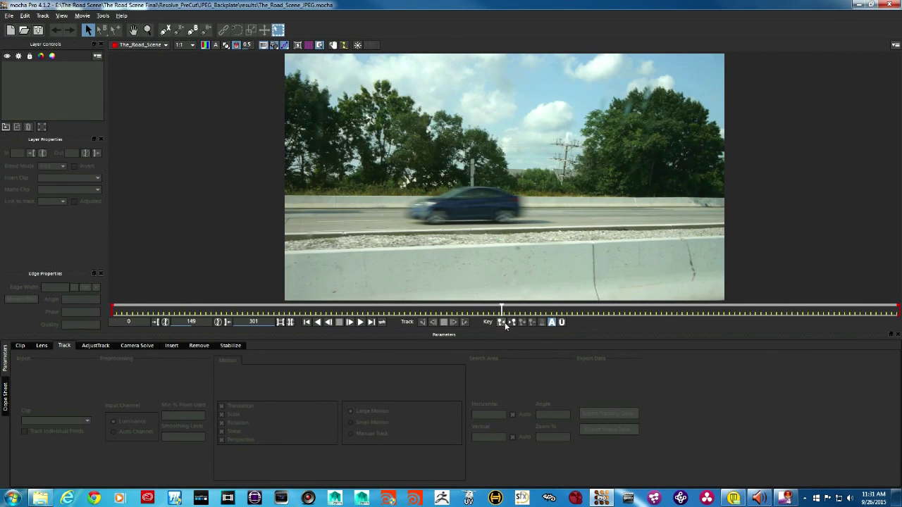
{"action": "left_click_drag", "start_coordinate": [501, 309], "coordinate": [470, 310]}
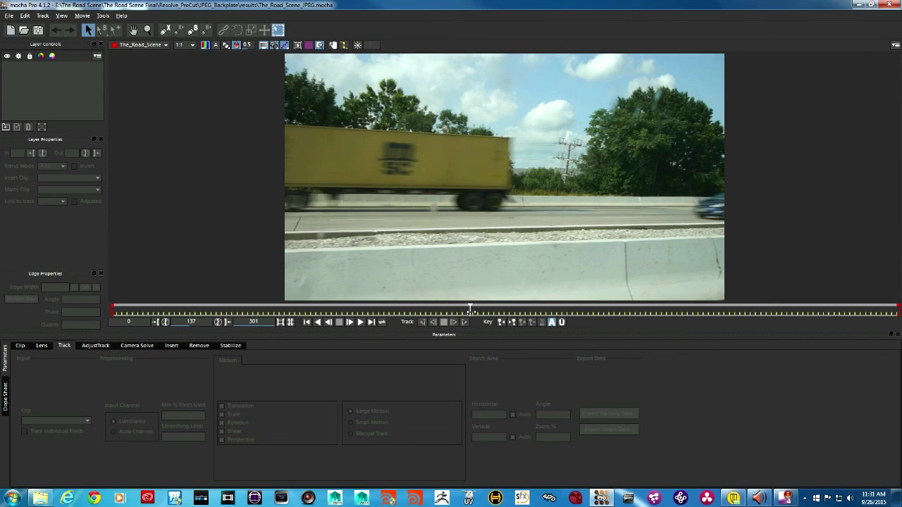
{"action": "left_click_drag", "start_coordinate": [470, 310], "coordinate": [467, 310]}
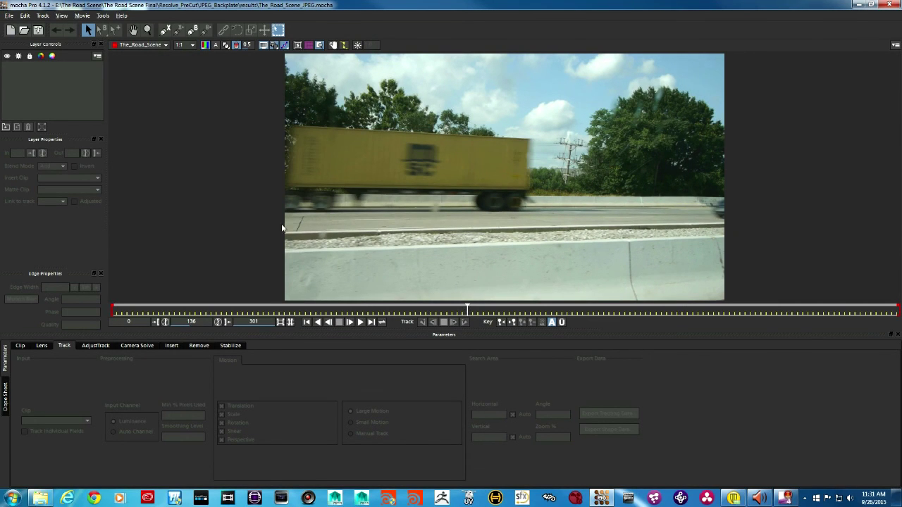
{"action": "left_click_drag", "start_coordinate": [467, 309], "coordinate": [438, 310]}
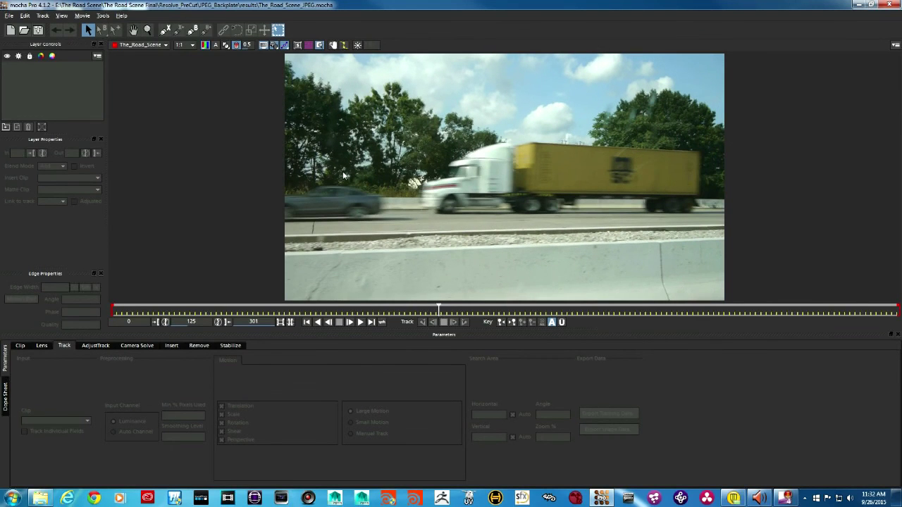
Step: With the X-Spline tool, place points from the cab's left side across the truck's top
{"action": "left_click", "coordinate": [164, 30]}
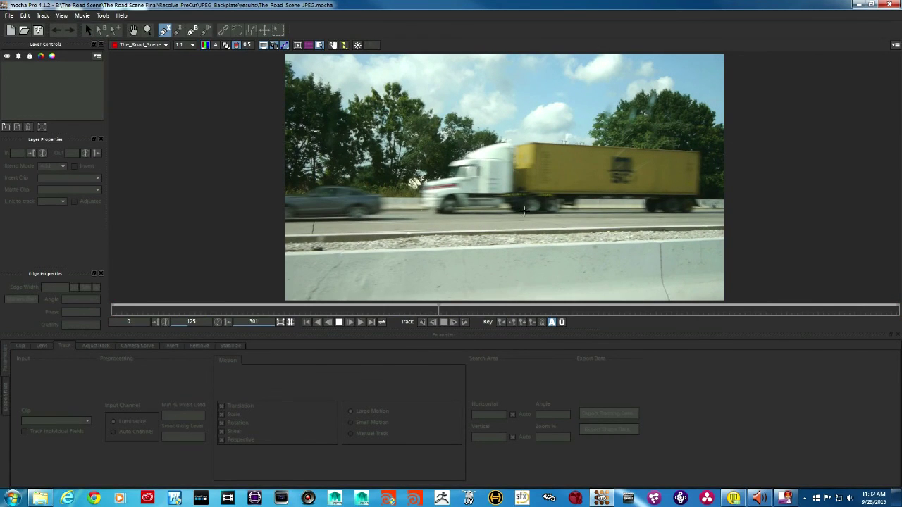
{"action": "left_click", "coordinate": [426, 236]}
{"action": "left_click", "coordinate": [412, 197]}
{"action": "left_click", "coordinate": [421, 170]}
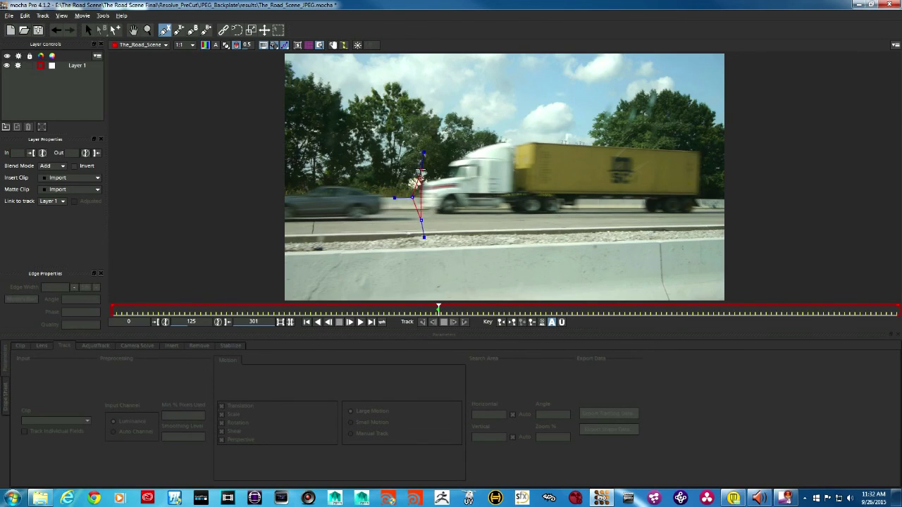
{"action": "left_click", "coordinate": [441, 163]}
{"action": "left_click", "coordinate": [472, 127]}
{"action": "left_click", "coordinate": [526, 131]}
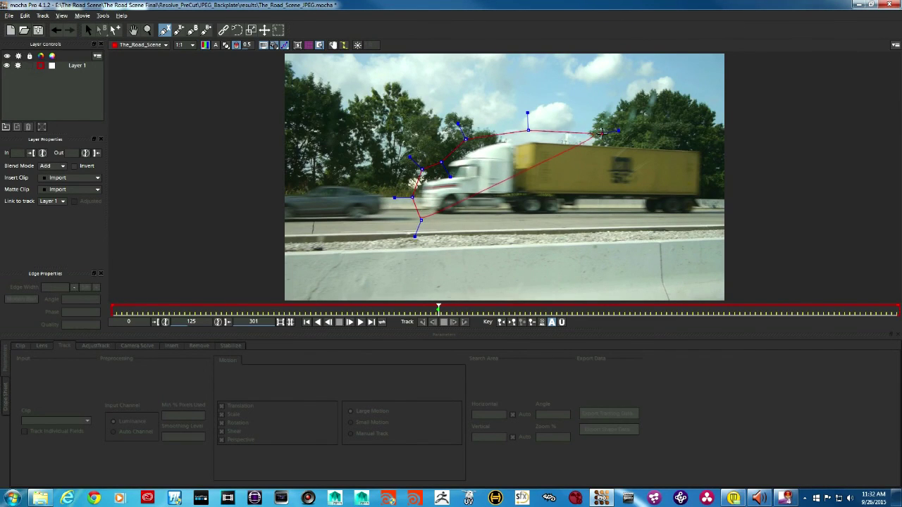
{"action": "left_click", "coordinate": [604, 132]}
{"action": "left_click", "coordinate": [686, 139]}
Step: Add points down the truck's rear and along the road, close the shape, and adjust the cab point
{"action": "left_click", "coordinate": [713, 144]}
{"action": "left_click", "coordinate": [705, 185]}
{"action": "left_click", "coordinate": [710, 203]}
{"action": "left_click", "coordinate": [754, 205]}
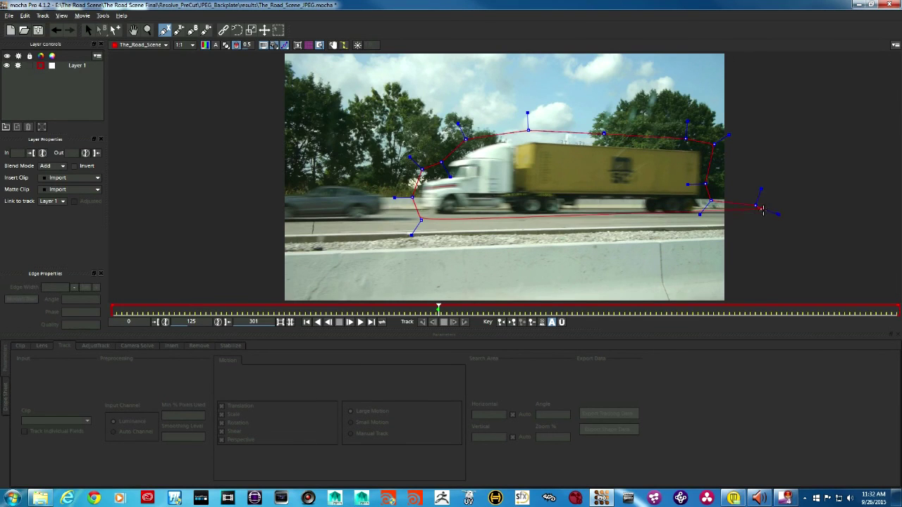
{"action": "left_click", "coordinate": [763, 216]}
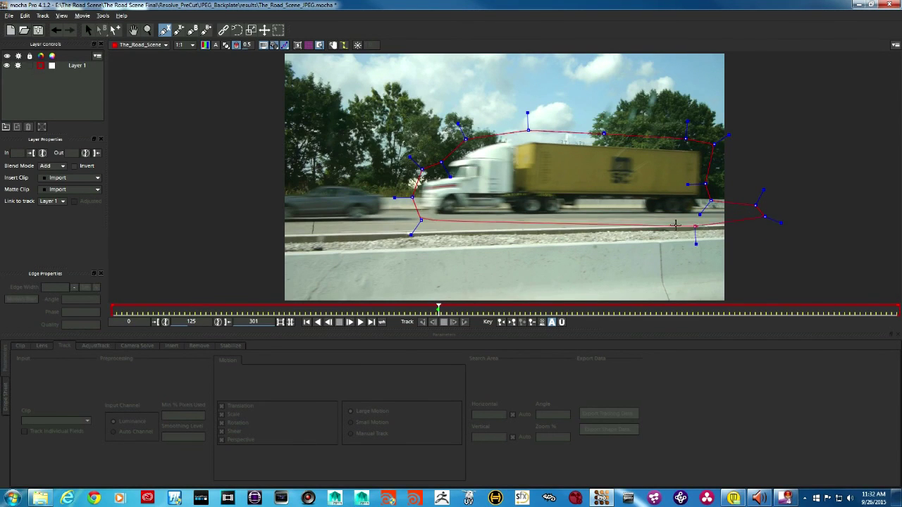
{"action": "left_click", "coordinate": [592, 222]}
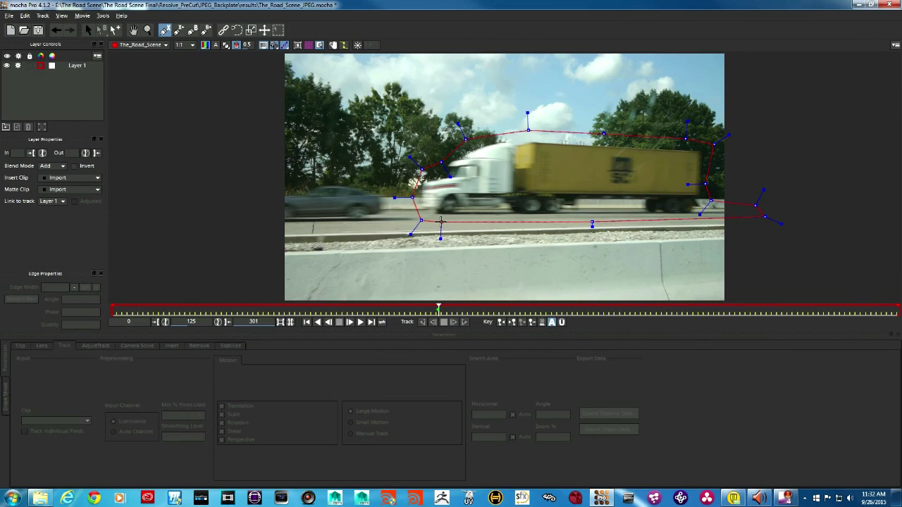
{"action": "right_click", "coordinate": [439, 233]}
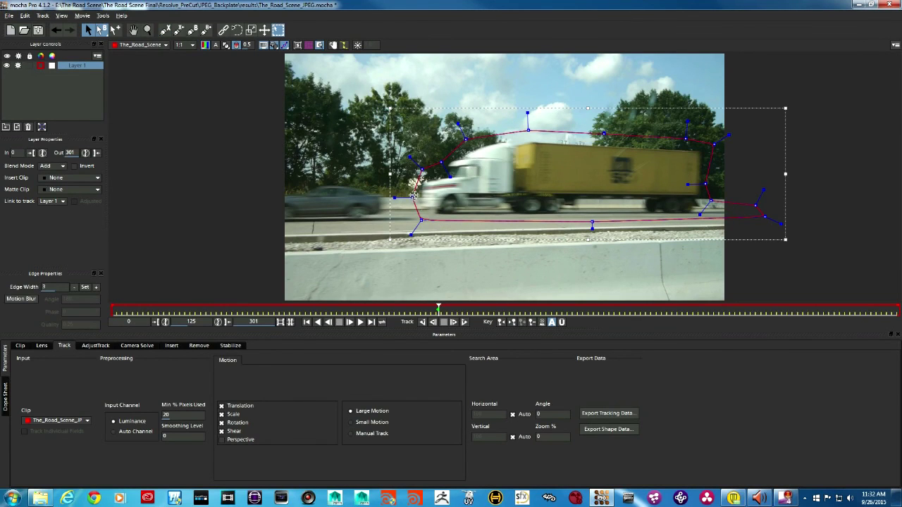
{"action": "mouse_move", "coordinate": [425, 167]}
{"action": "left_mouse_down"}
{"action": "mouse_move", "coordinate": [415, 170]}
{"action": "mouse_move", "coordinate": [437, 162]}
{"action": "left_mouse_up"}
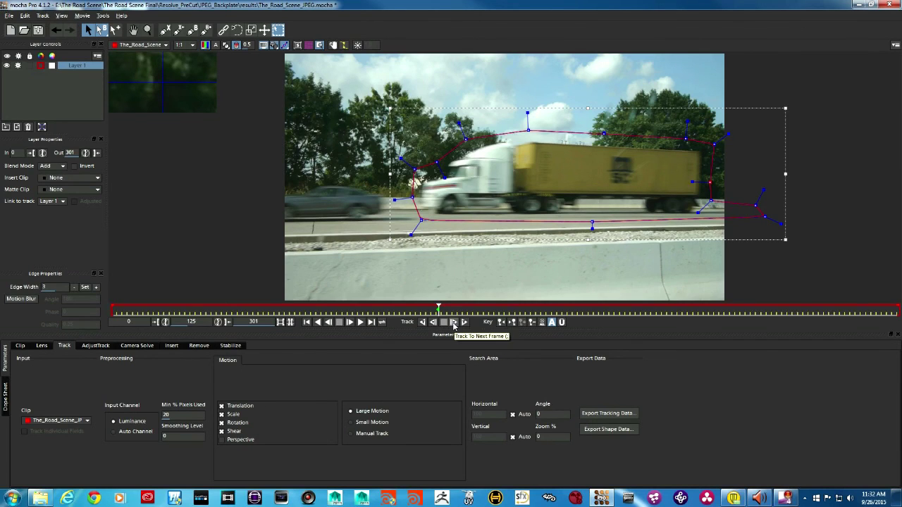
Step: Track the Layer 1 truck shape forward one frame at a time up to frame 141
{"action": "left_click", "coordinate": [454, 322]}
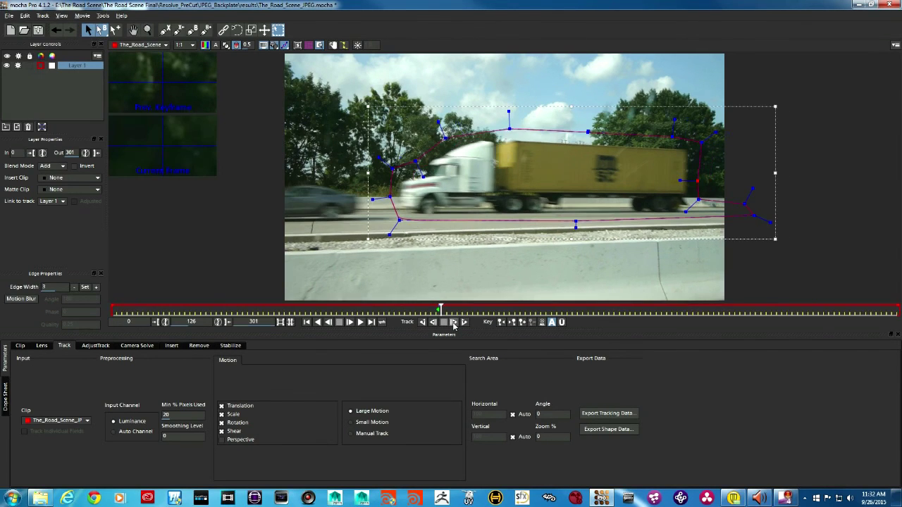
{"action": "left_click", "coordinate": [453, 322]}
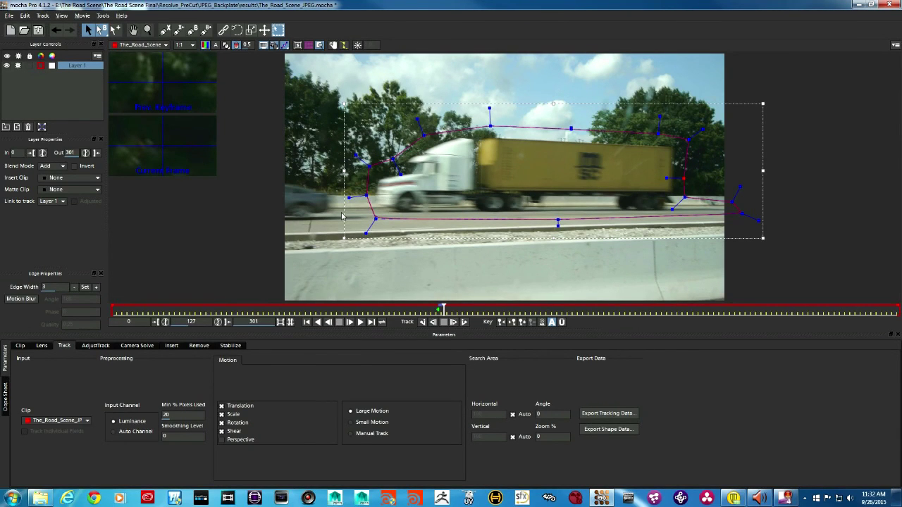
{"action": "left_click", "coordinate": [454, 321]}
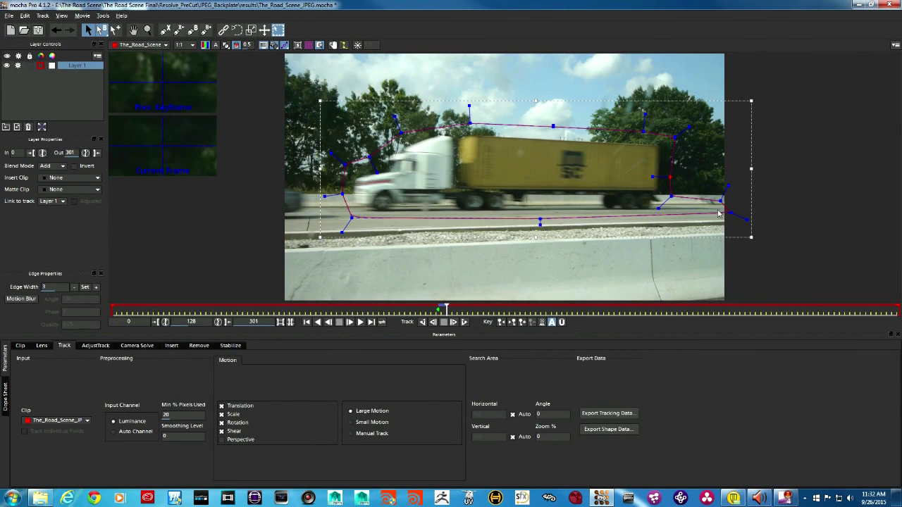
{"action": "left_click", "coordinate": [453, 322]}
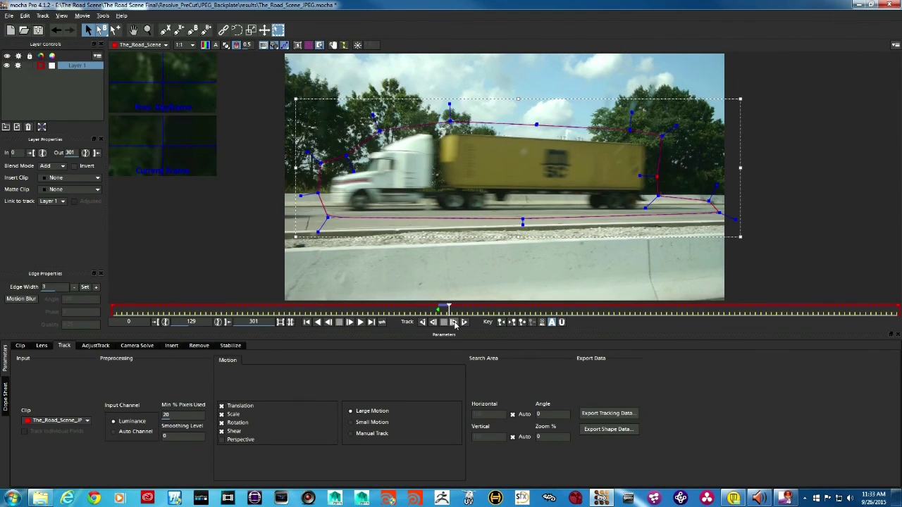
{"action": "left_click", "coordinate": [454, 321]}
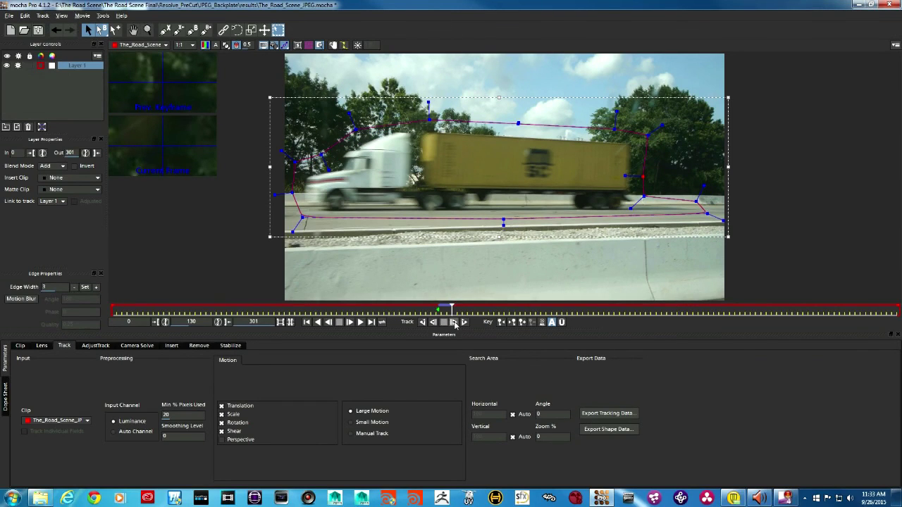
{"action": "left_click", "coordinate": [454, 322]}
{"action": "left_click", "coordinate": [453, 322]}
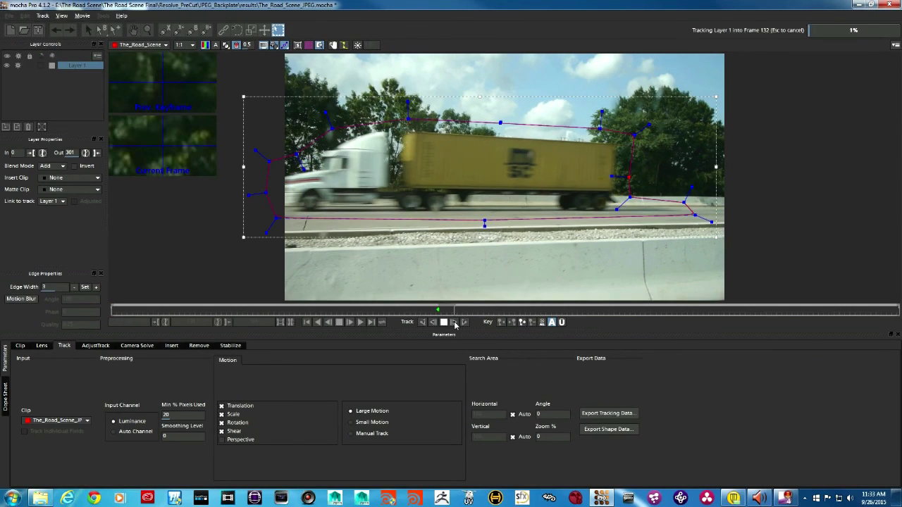
{"action": "left_click", "coordinate": [454, 322]}
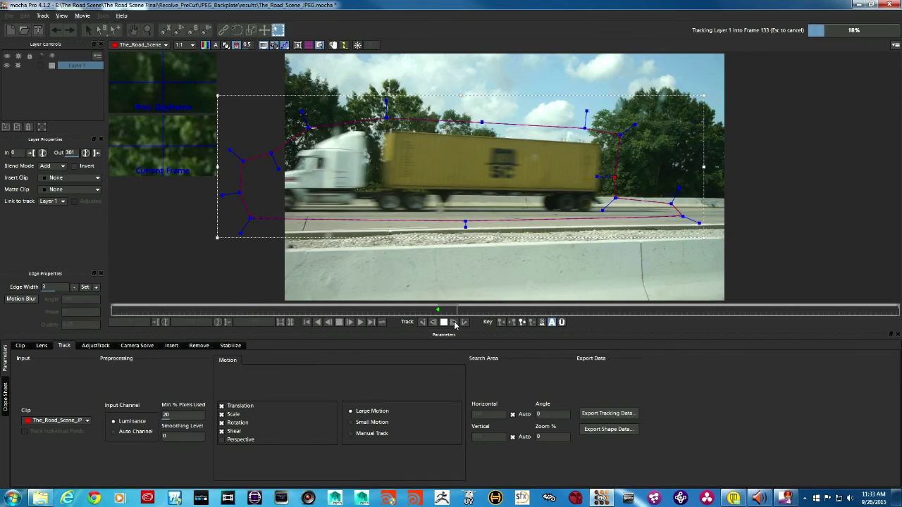
{"action": "left_click", "coordinate": [454, 322]}
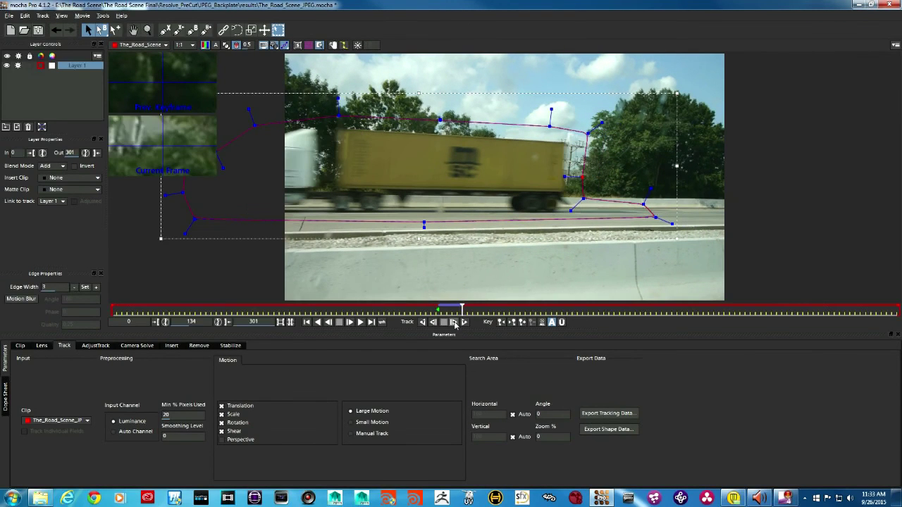
{"action": "left_click", "coordinate": [454, 322]}
{"action": "left_click", "coordinate": [454, 322]}
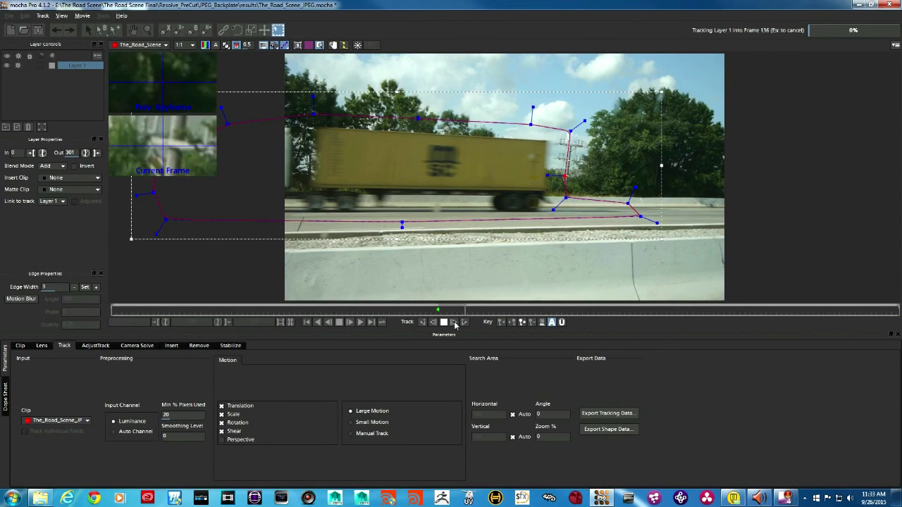
{"action": "left_click", "coordinate": [454, 322]}
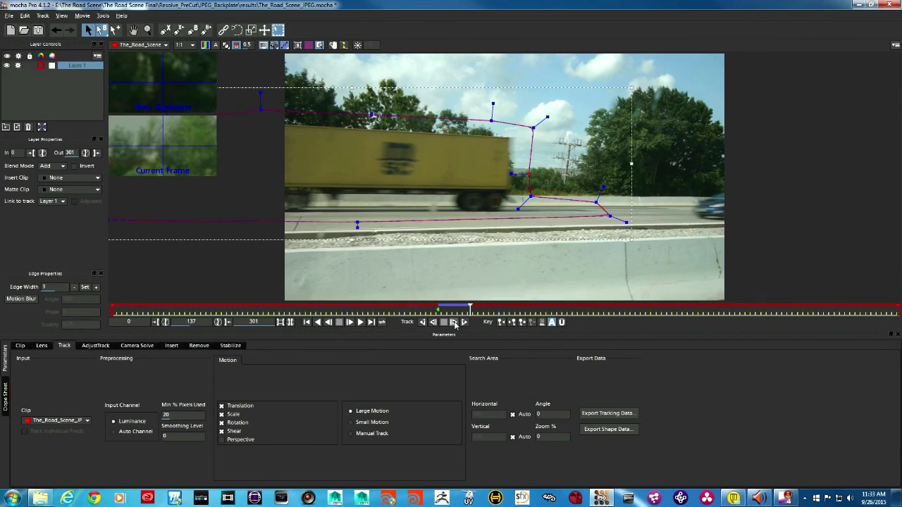
{"action": "left_click", "coordinate": [454, 322]}
{"action": "left_click", "coordinate": [454, 322]}
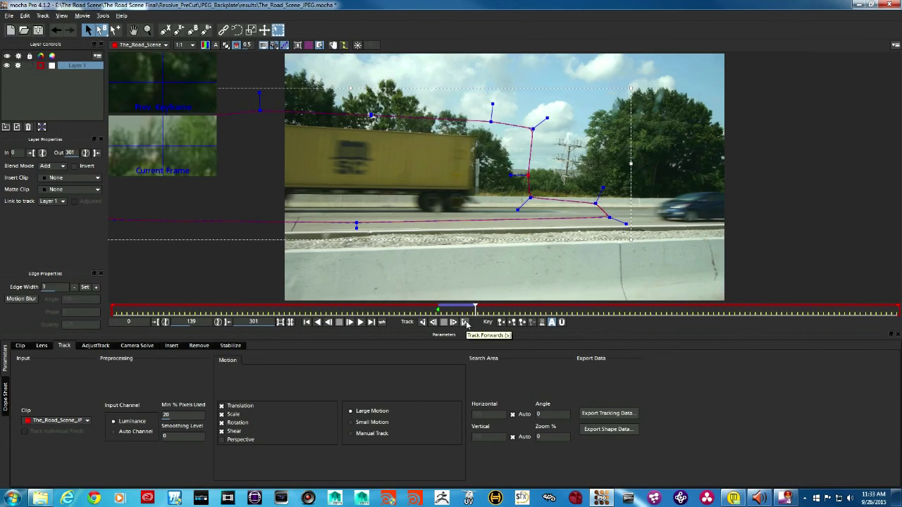
{"action": "left_click", "coordinate": [454, 322]}
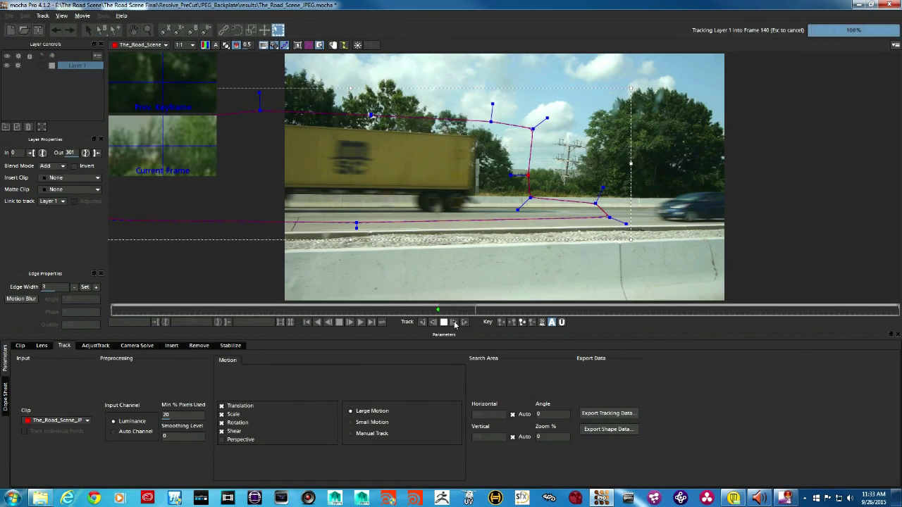
{"action": "left_click", "coordinate": [453, 322]}
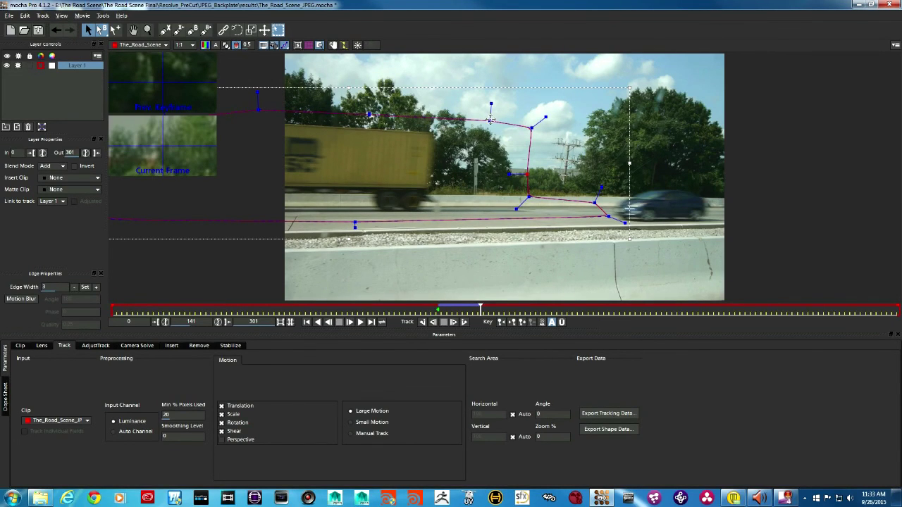
Step: On frame 141, pull the outline's right-hand points in onto the truck's rear edge
{"action": "left_click_drag", "start_coordinate": [490, 120], "coordinate": [434, 117]}
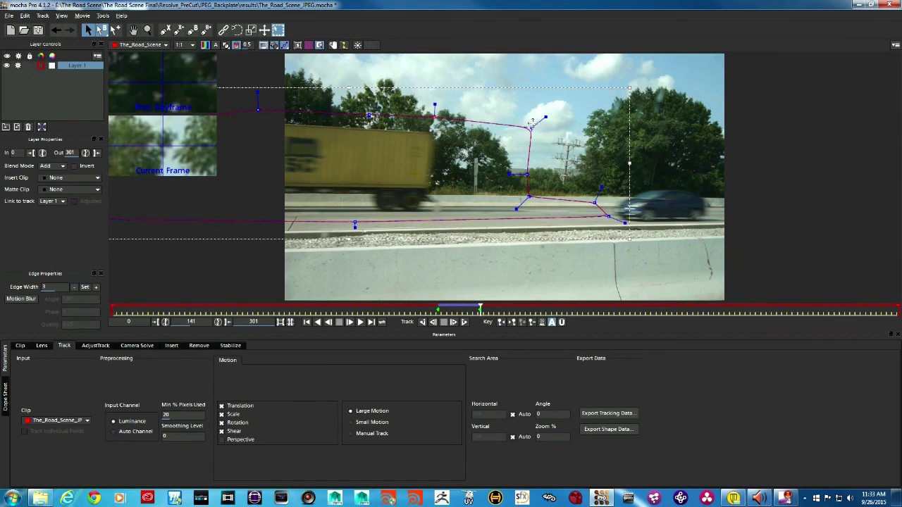
{"action": "left_click_drag", "start_coordinate": [530, 126], "coordinate": [454, 123]}
{"action": "left_click_drag", "start_coordinate": [527, 174], "coordinate": [457, 170]}
{"action": "left_click_drag", "start_coordinate": [528, 200], "coordinate": [471, 199]}
{"action": "left_click_drag", "start_coordinate": [594, 202], "coordinate": [530, 207]}
{"action": "left_click_drag", "start_coordinate": [608, 215], "coordinate": [539, 214]}
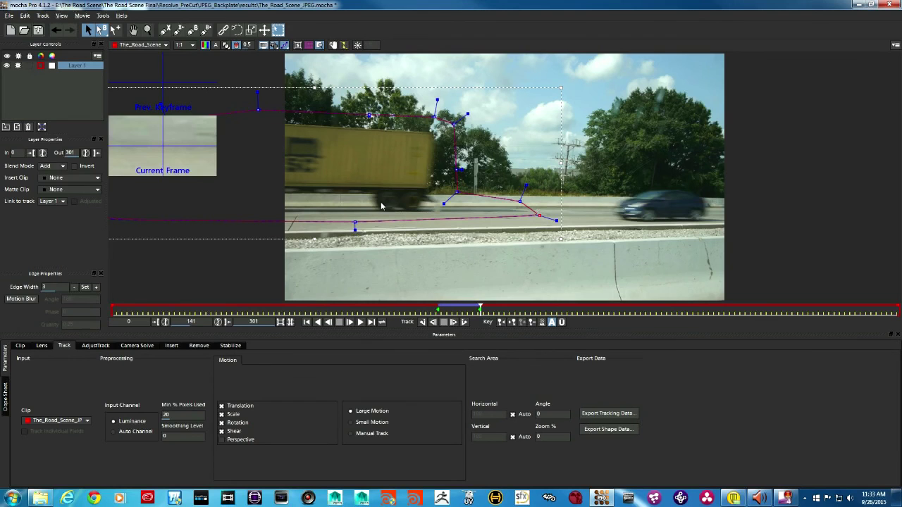
Step: Refit the rear and lower-right outline points on frames 133 and 136
{"action": "left_click_drag", "start_coordinate": [480, 309], "coordinate": [459, 309]}
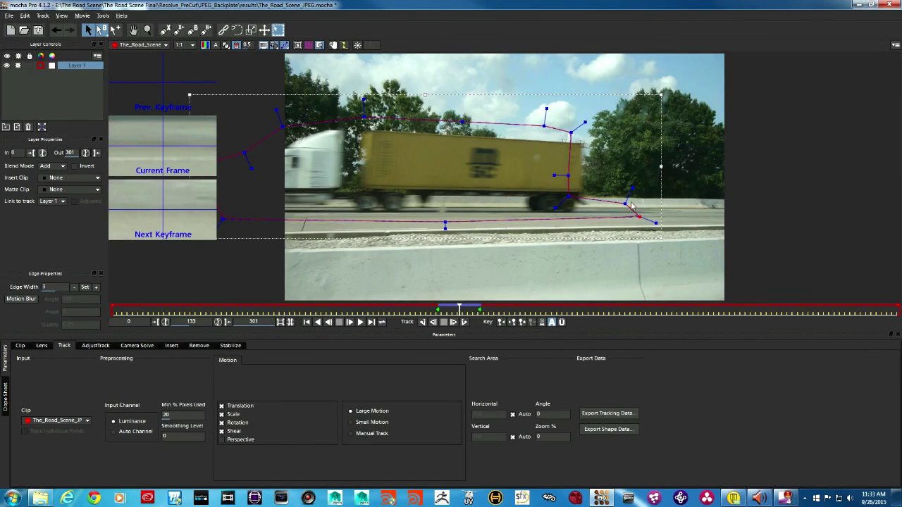
{"action": "left_click_drag", "start_coordinate": [632, 205], "coordinate": [665, 219]}
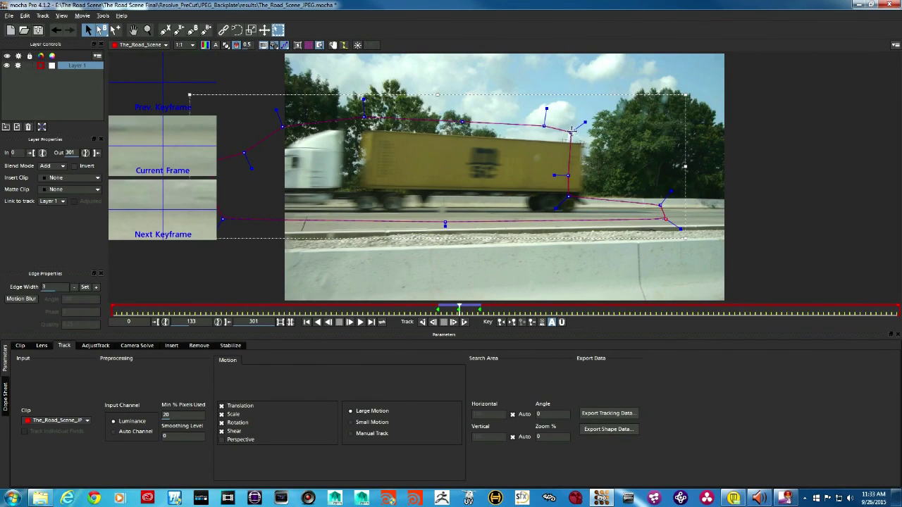
{"action": "left_click_drag", "start_coordinate": [572, 131], "coordinate": [602, 136]}
{"action": "left_click_drag", "start_coordinate": [570, 175], "coordinate": [582, 202]}
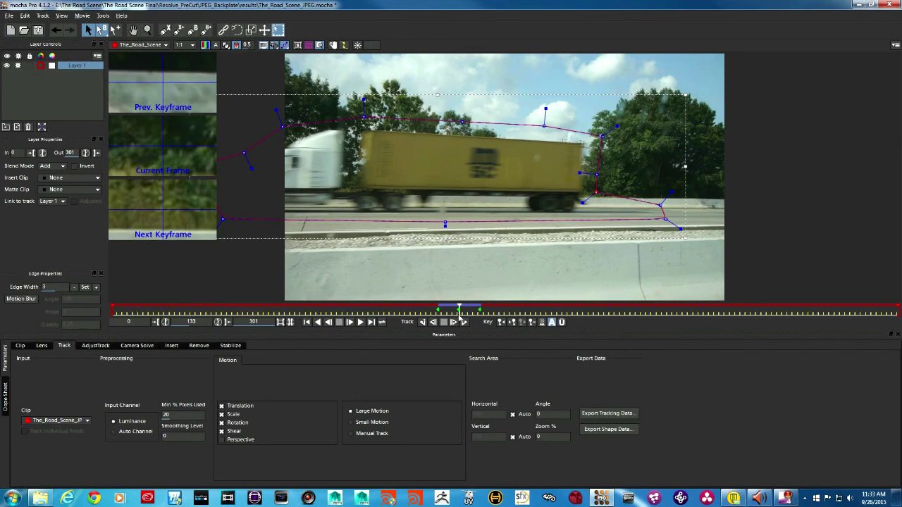
{"action": "mouse_move", "coordinate": [459, 310]}
{"action": "left_mouse_down"}
{"action": "mouse_move", "coordinate": [429, 310]}
{"action": "mouse_move", "coordinate": [467, 310]}
{"action": "left_mouse_up"}
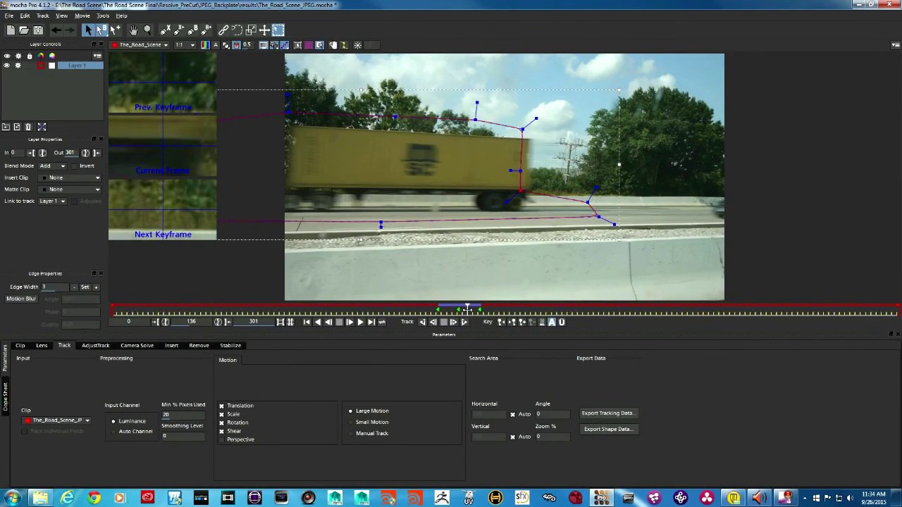
{"action": "left_click_drag", "start_coordinate": [523, 203], "coordinate": [542, 167]}
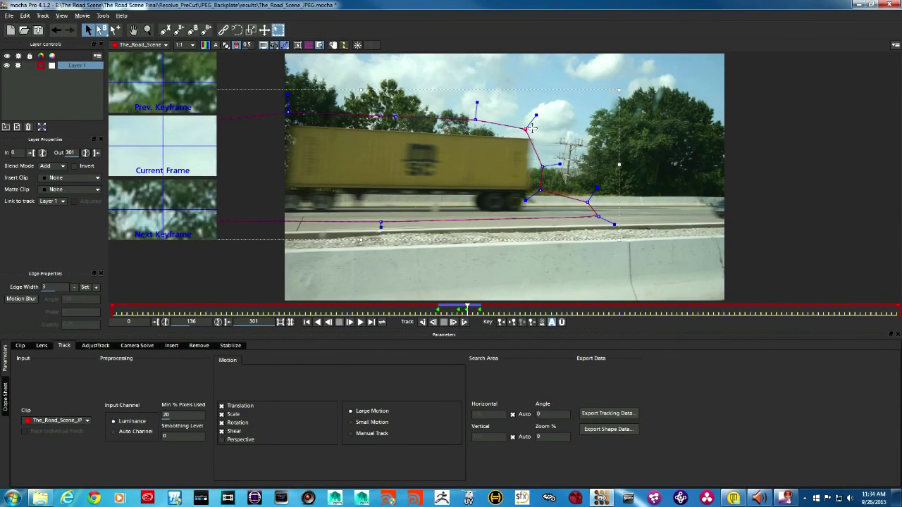
{"action": "left_click_drag", "start_coordinate": [522, 129], "coordinate": [540, 129]}
{"action": "left_click_drag", "start_coordinate": [587, 203], "coordinate": [615, 202]}
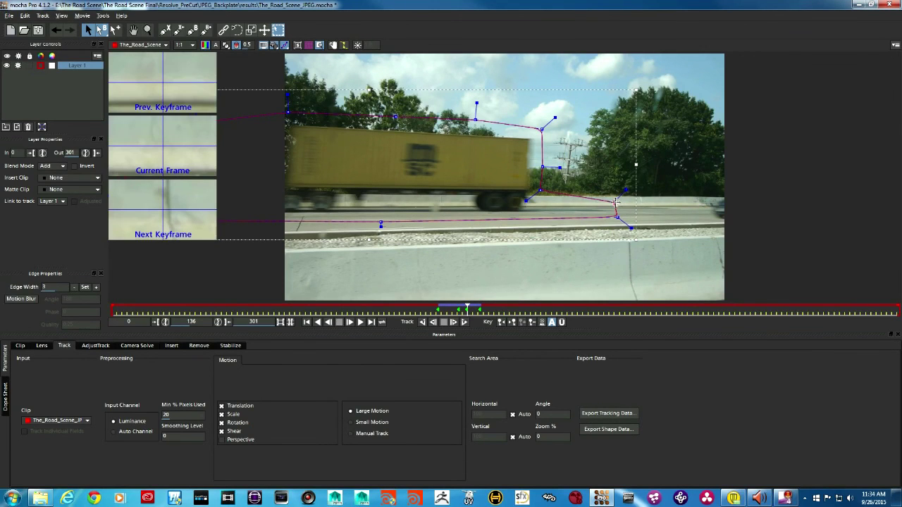
Step: Track the outline back to frame 133, then forward again to frame 138
{"action": "left_click", "coordinate": [433, 322]}
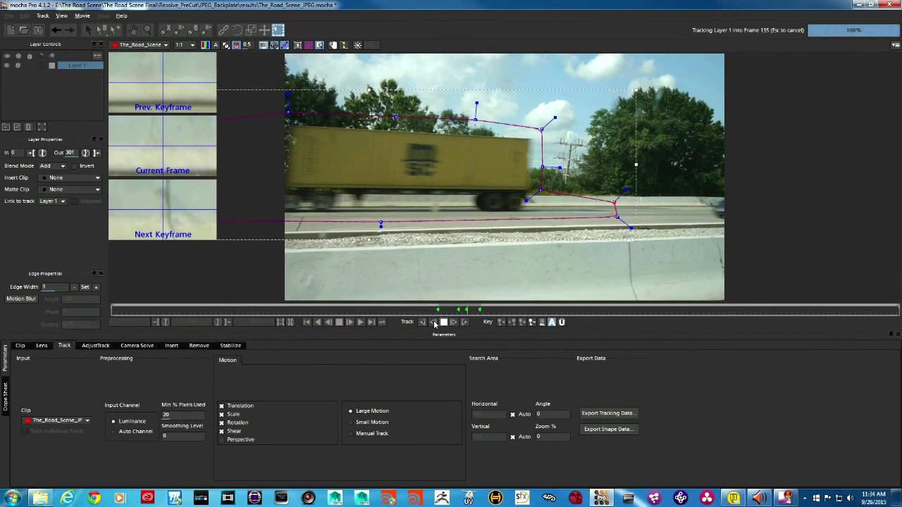
{"action": "left_click", "coordinate": [433, 323]}
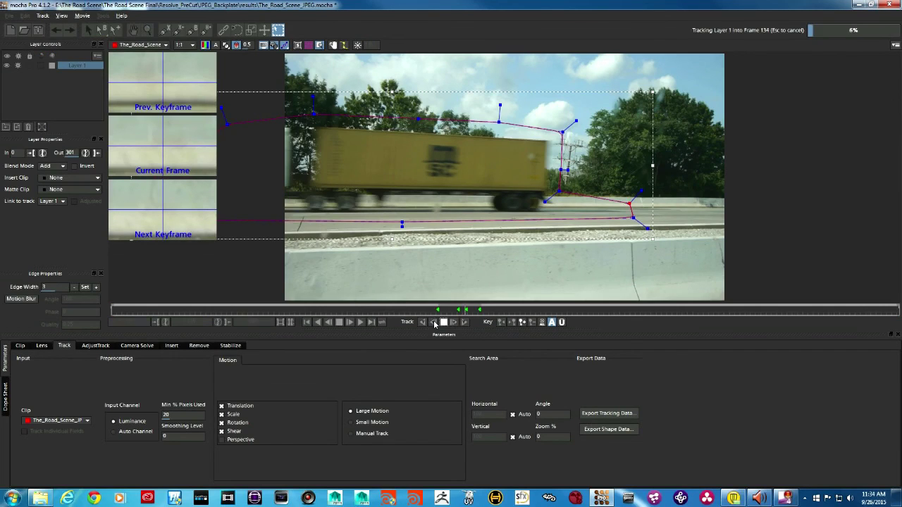
{"action": "left_click", "coordinate": [433, 322]}
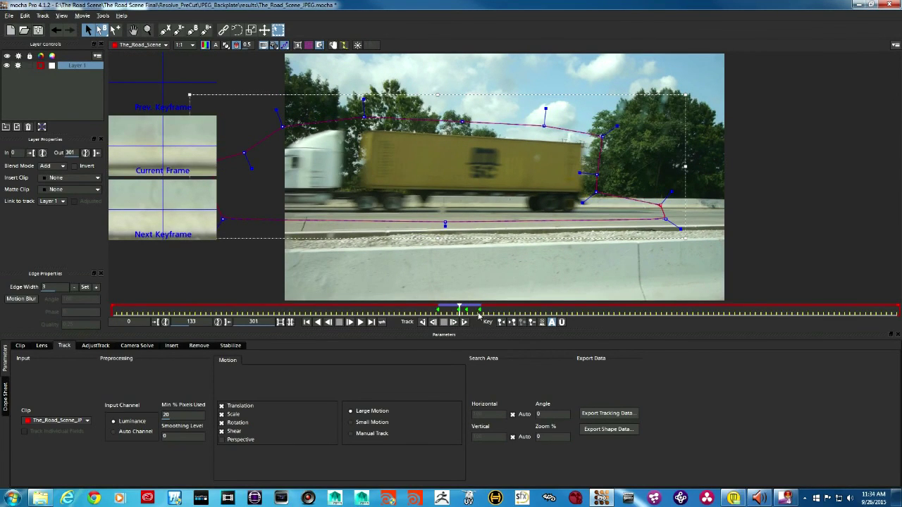
{"action": "left_click", "coordinate": [453, 322]}
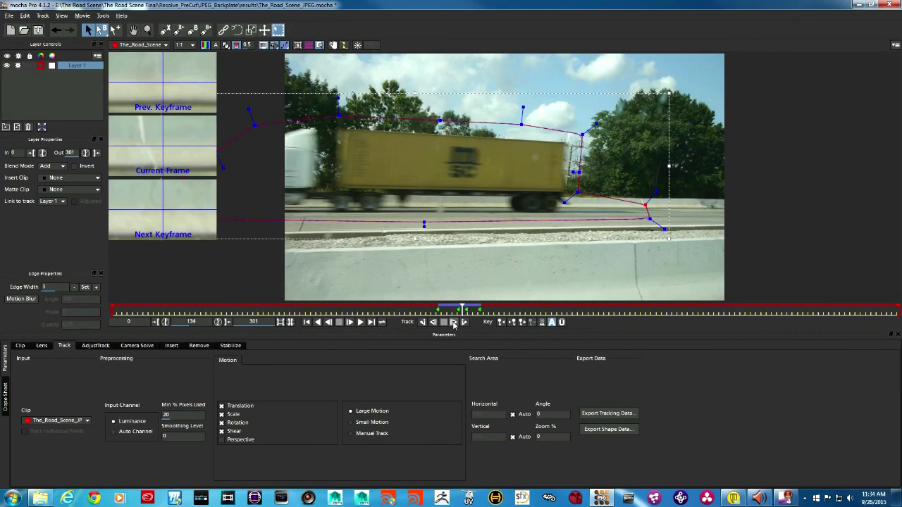
{"action": "left_click", "coordinate": [453, 322]}
{"action": "left_click", "coordinate": [453, 322]}
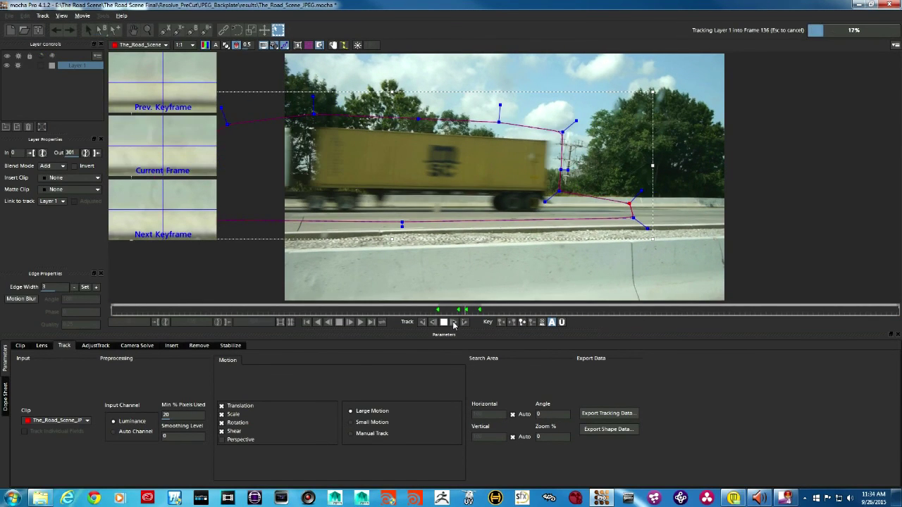
{"action": "left_click", "coordinate": [453, 322]}
{"action": "left_click", "coordinate": [453, 322]}
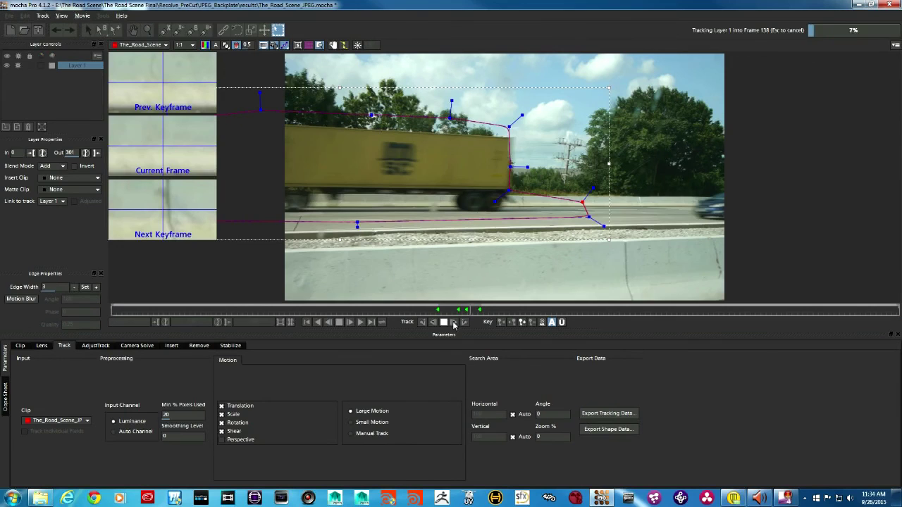
Step: Refit the rear points on frames 138 and 139, then track forward to frame 141
{"action": "left_click_drag", "start_coordinate": [561, 203], "coordinate": [586, 216]}
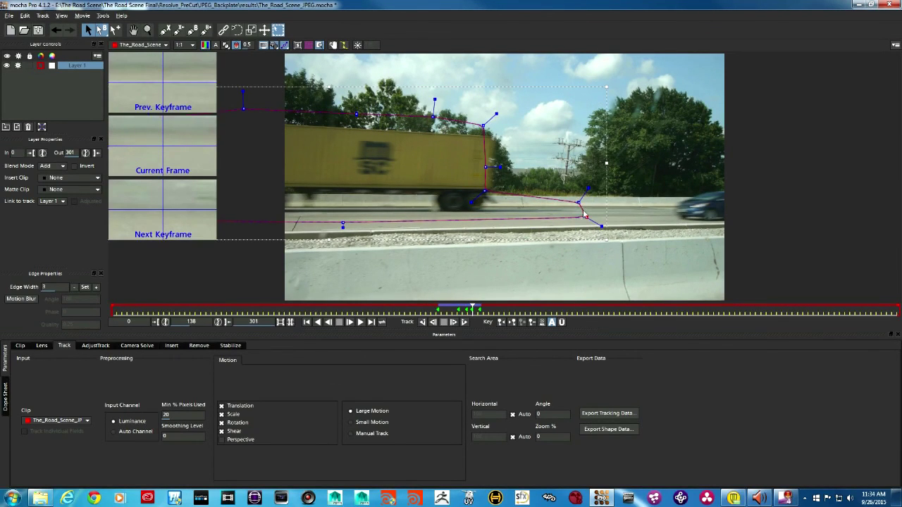
{"action": "left_click", "coordinate": [454, 323]}
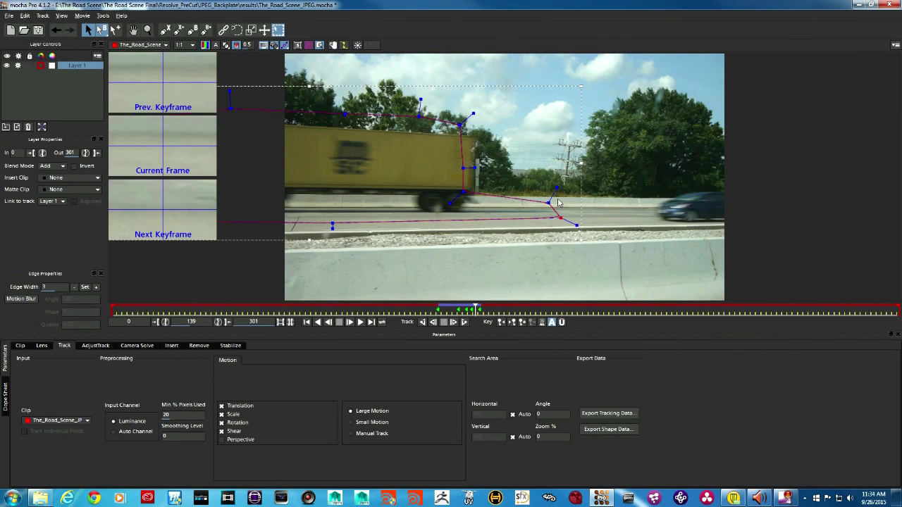
{"action": "left_click_drag", "start_coordinate": [548, 202], "coordinate": [565, 202]}
{"action": "left_click_drag", "start_coordinate": [560, 218], "coordinate": [566, 218]}
{"action": "left_click_drag", "start_coordinate": [463, 188], "coordinate": [488, 136]}
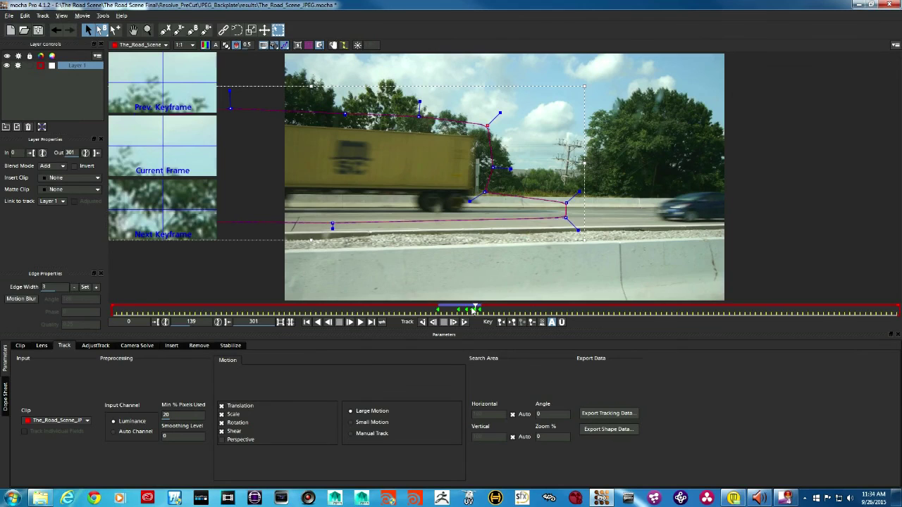
{"action": "left_click", "coordinate": [454, 322]}
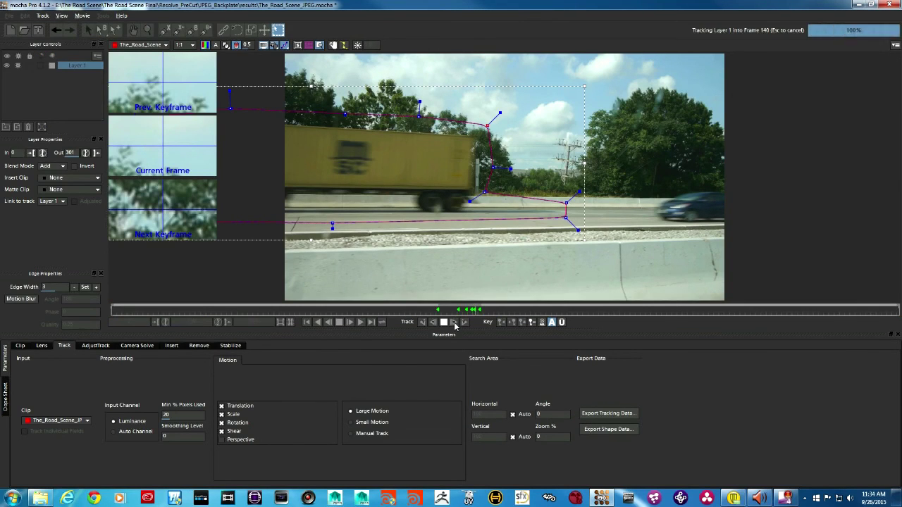
{"action": "left_click", "coordinate": [453, 322]}
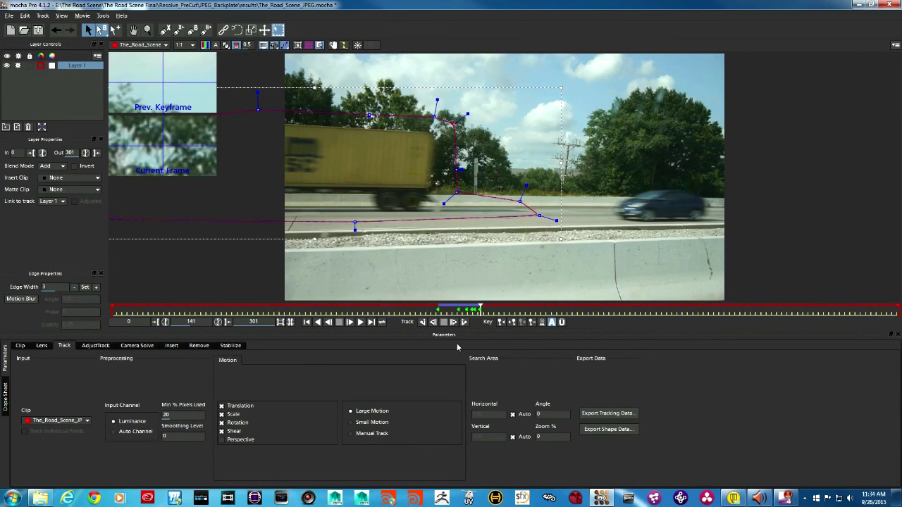
Step: Track forward to frame 143, moving the rear corner, top corner and road-level points back onto the truck
{"action": "left_click", "coordinate": [453, 321]}
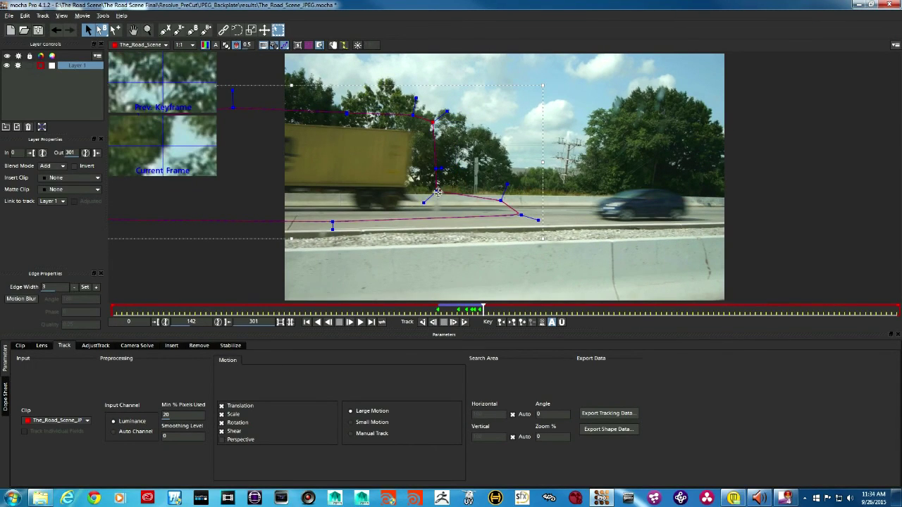
{"action": "left_click_drag", "start_coordinate": [437, 190], "coordinate": [426, 167]}
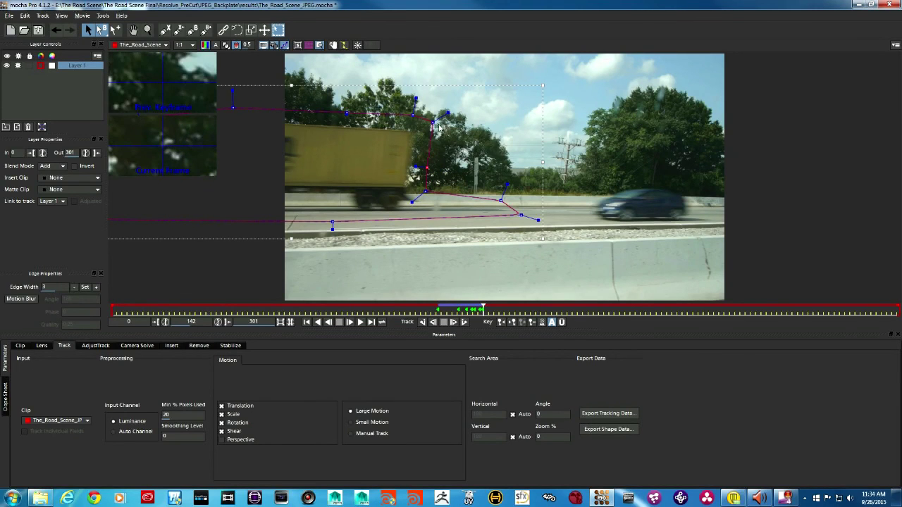
{"action": "left_click", "coordinate": [430, 123]}
{"action": "left_click_drag", "start_coordinate": [430, 123], "coordinate": [422, 123]}
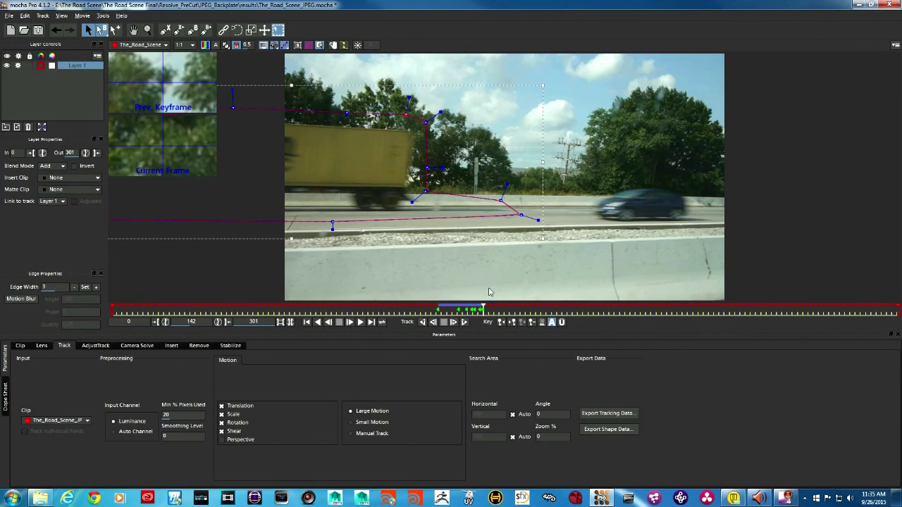
{"action": "left_click", "coordinate": [453, 322]}
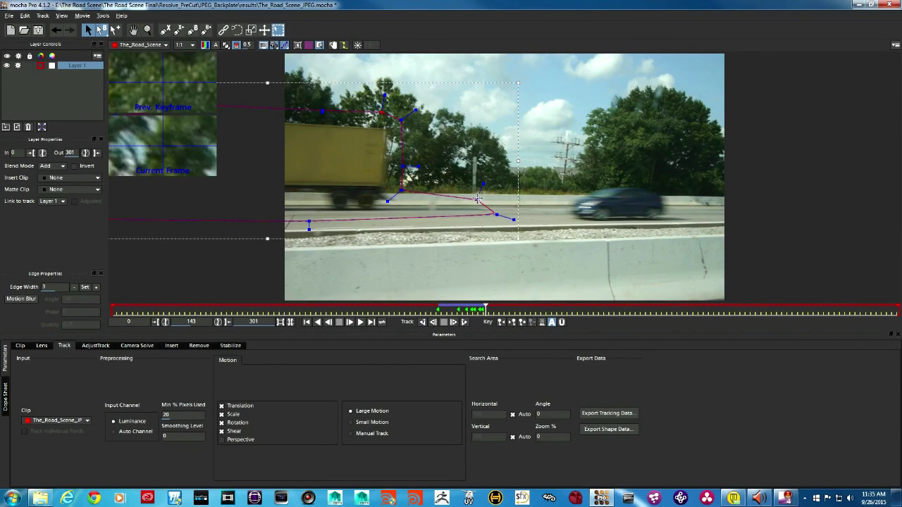
{"action": "left_click_drag", "start_coordinate": [478, 198], "coordinate": [488, 201]}
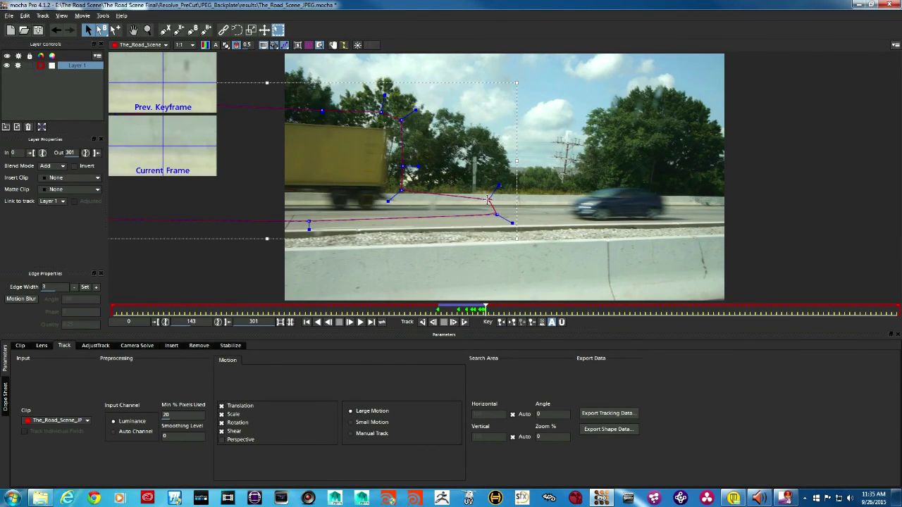
Step: Track on to frame 147, refitting the road-edge points on frames 145 and 147
{"action": "left_click", "coordinate": [453, 322]}
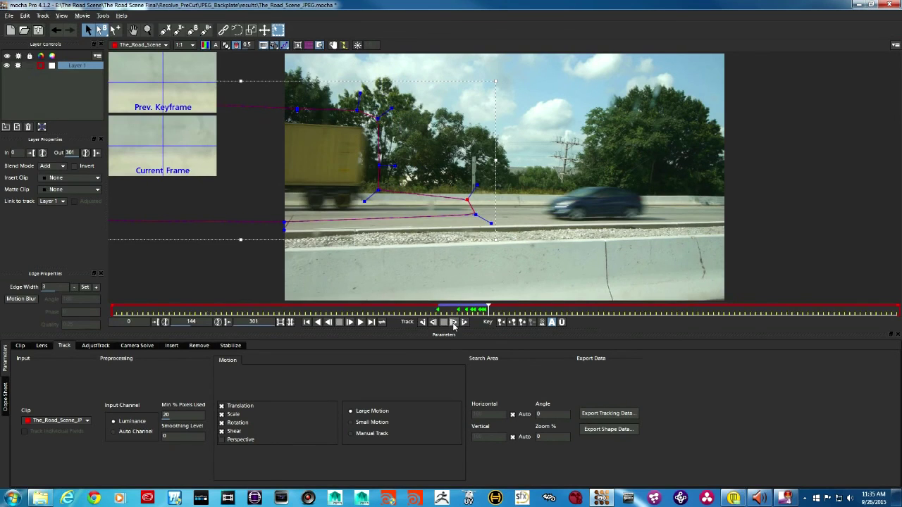
{"action": "left_click", "coordinate": [453, 323]}
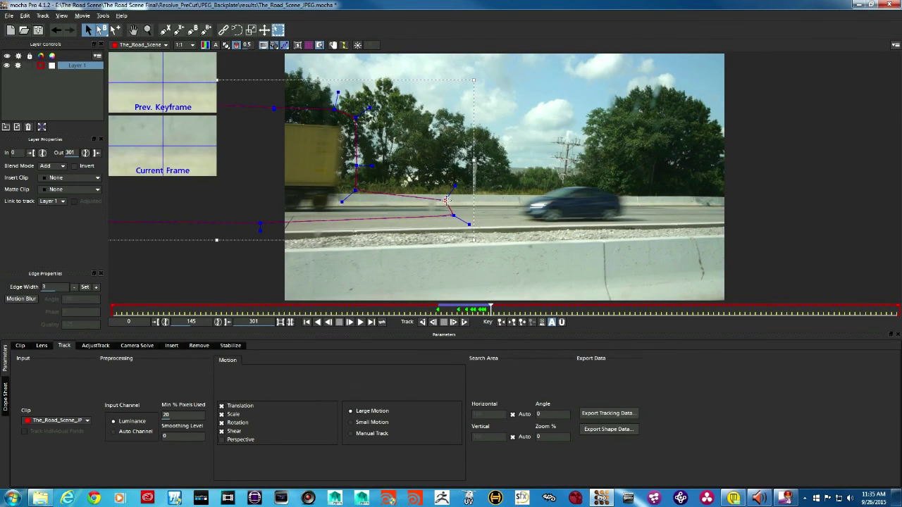
{"action": "left_click_drag", "start_coordinate": [446, 200], "coordinate": [454, 201]}
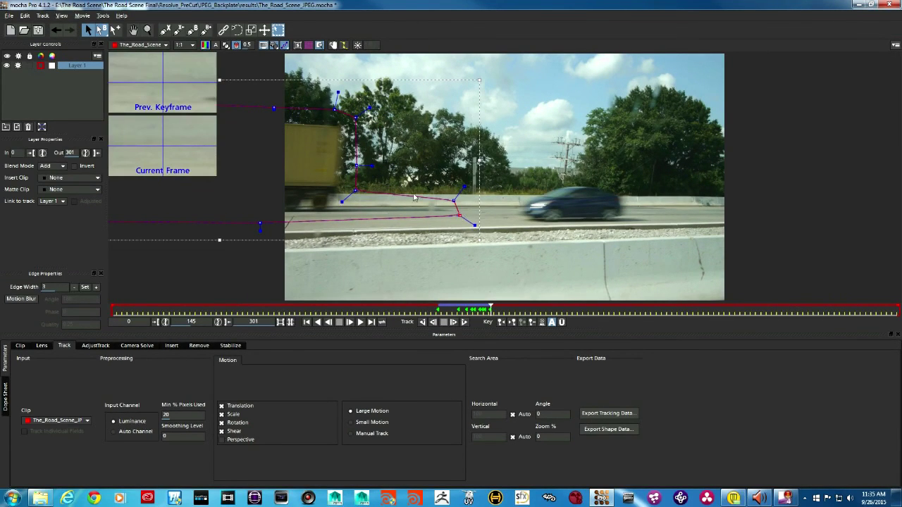
{"action": "left_click", "coordinate": [453, 323]}
{"action": "left_click", "coordinate": [453, 323]}
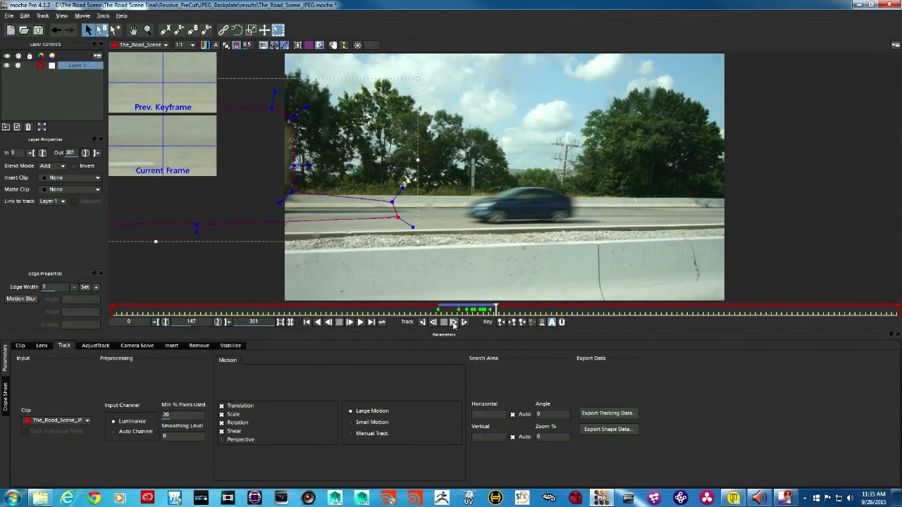
{"action": "left_click_drag", "start_coordinate": [398, 216], "coordinate": [415, 201]}
Step: Track the truck shape forward to frame 153, correcting the road-edge points along the way
{"action": "left_click", "coordinate": [452, 322]}
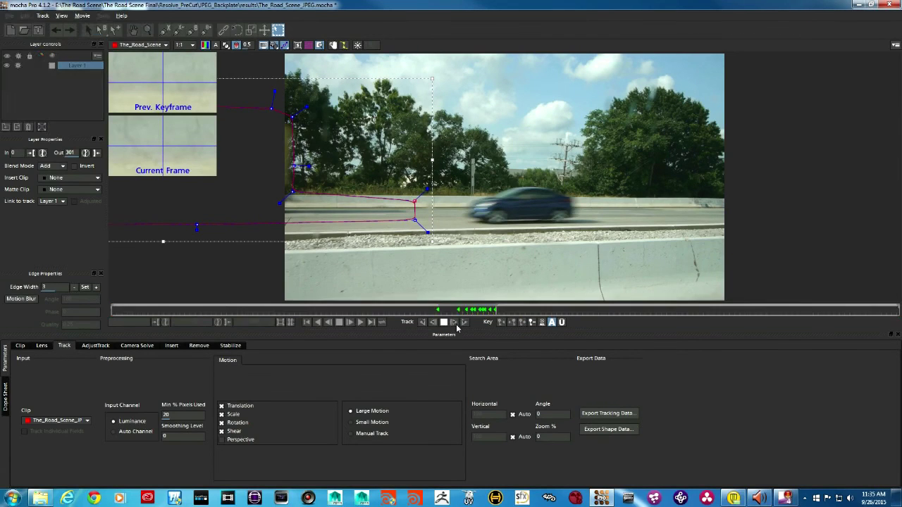
{"action": "left_click", "coordinate": [453, 322]}
{"action": "left_click", "coordinate": [453, 322]}
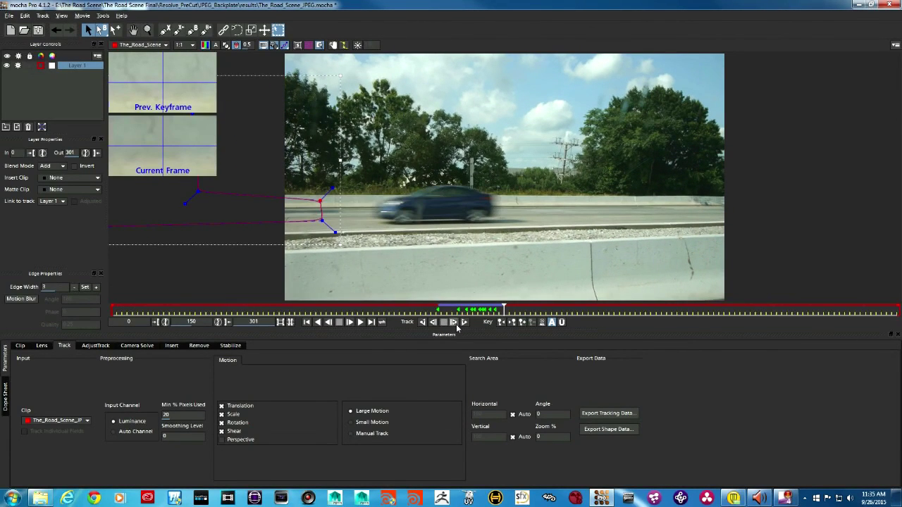
{"action": "left_click_drag", "start_coordinate": [321, 202], "coordinate": [355, 223]}
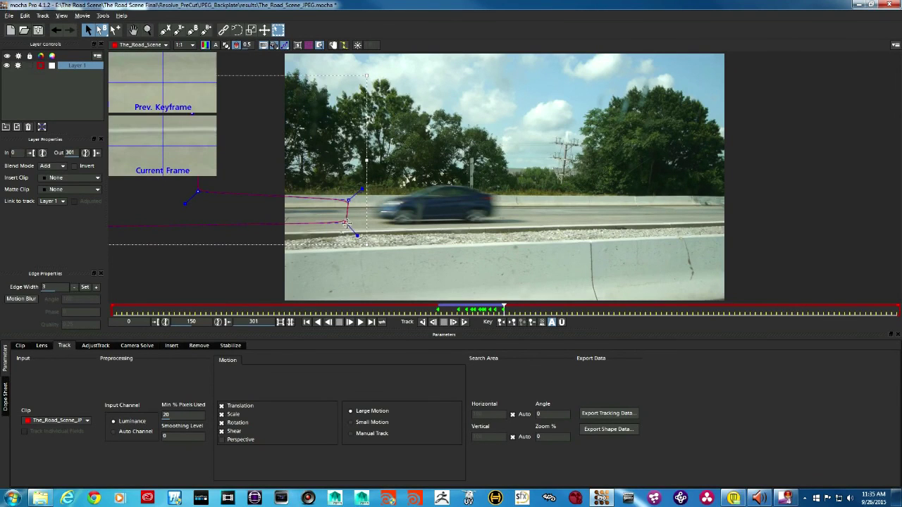
{"action": "left_click", "coordinate": [453, 322]}
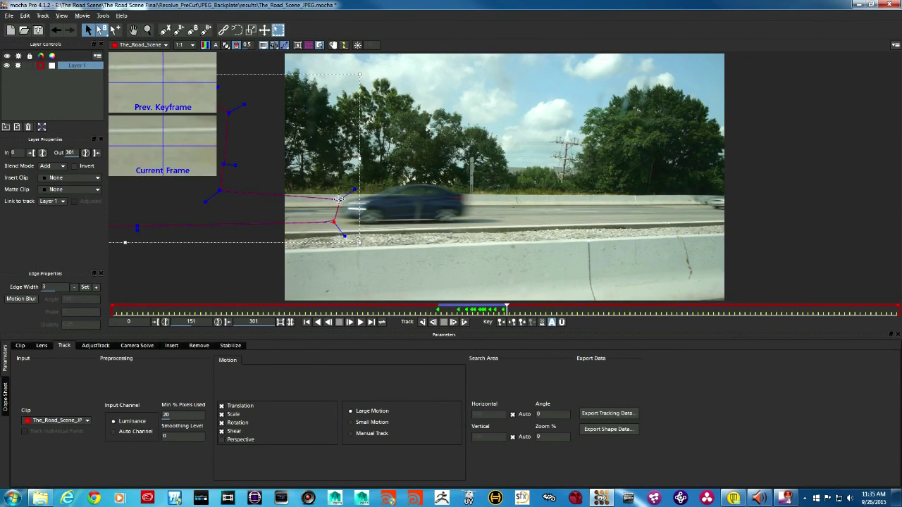
{"action": "left_click_drag", "start_coordinate": [339, 199], "coordinate": [328, 223]}
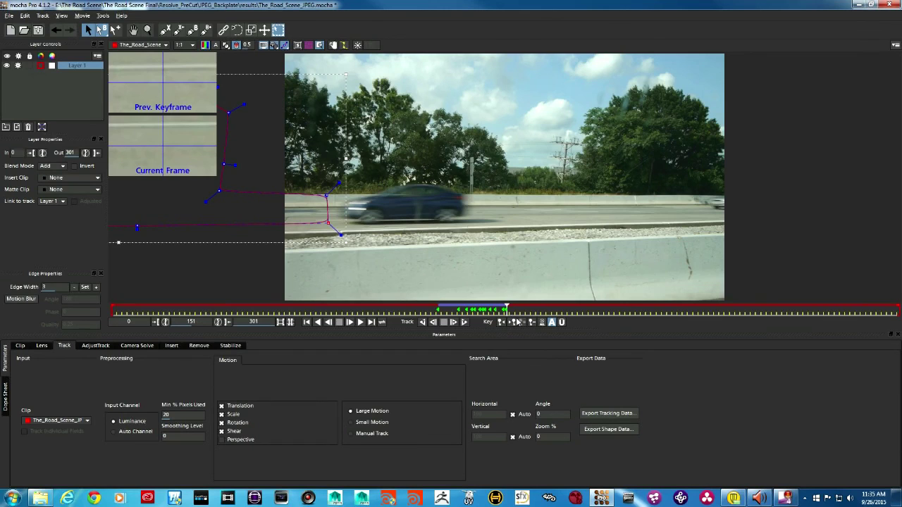
{"action": "left_click", "coordinate": [463, 323]}
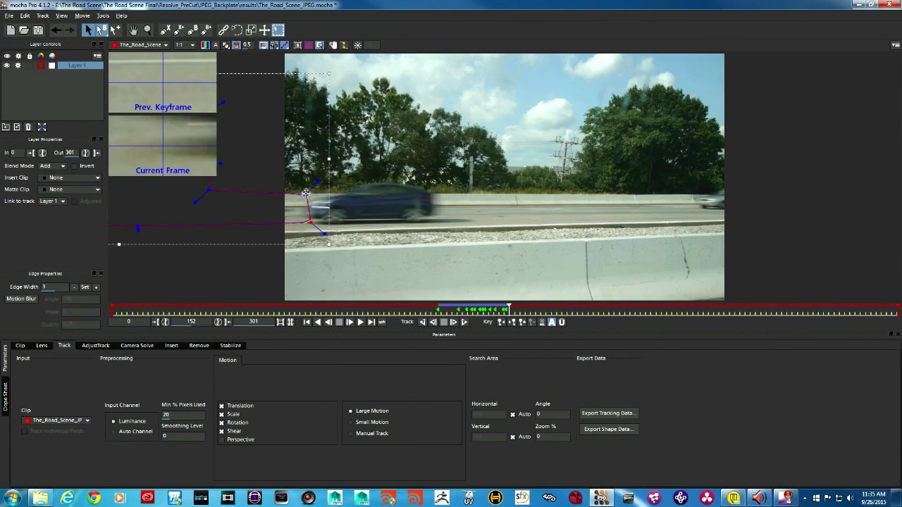
{"action": "left_click_drag", "start_coordinate": [307, 193], "coordinate": [295, 192]}
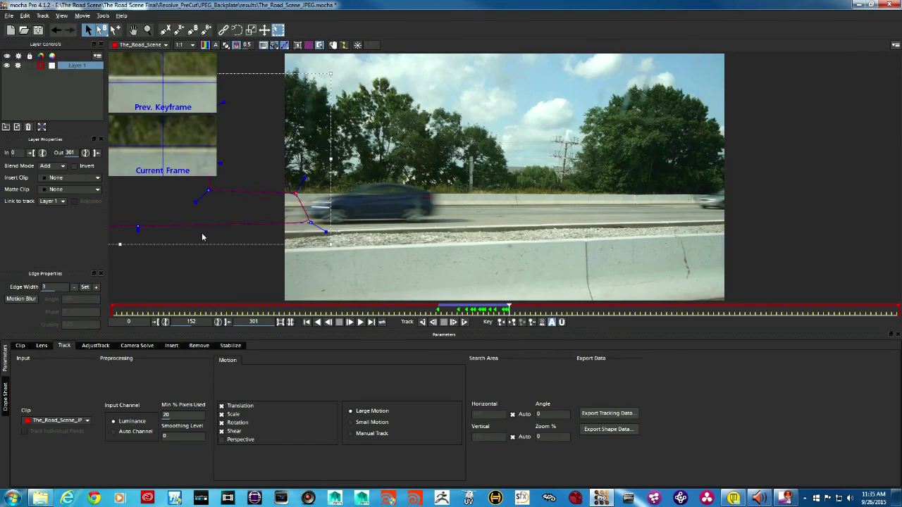
{"action": "left_click_drag", "start_coordinate": [310, 223], "coordinate": [297, 220]}
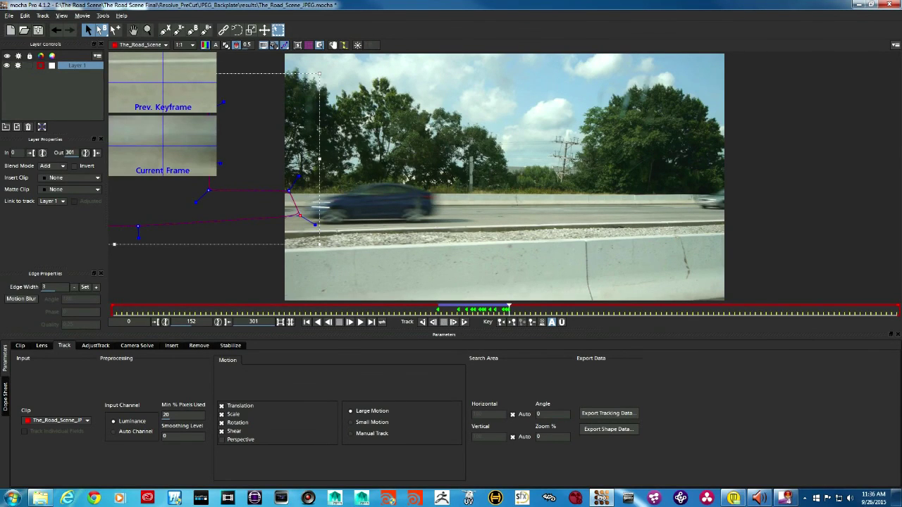
{"action": "key", "text": "Right"}
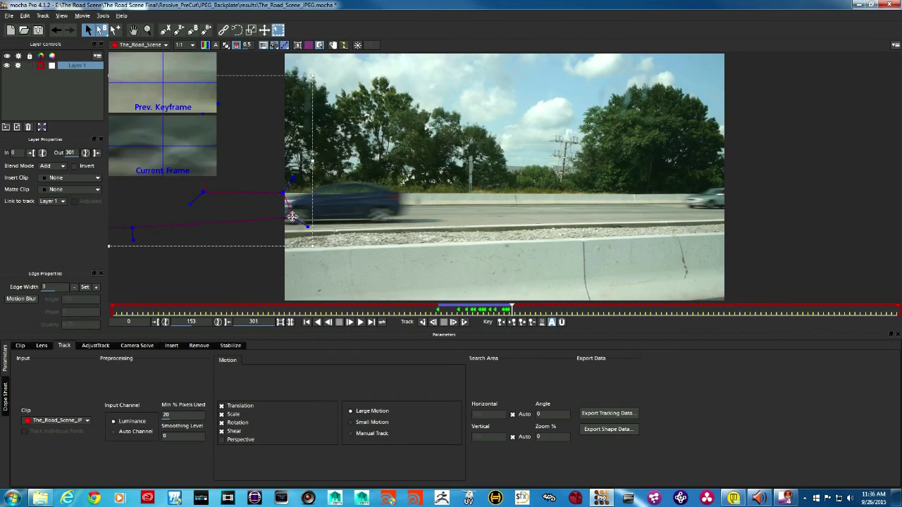
{"action": "left_click_drag", "start_coordinate": [292, 216], "coordinate": [275, 190]}
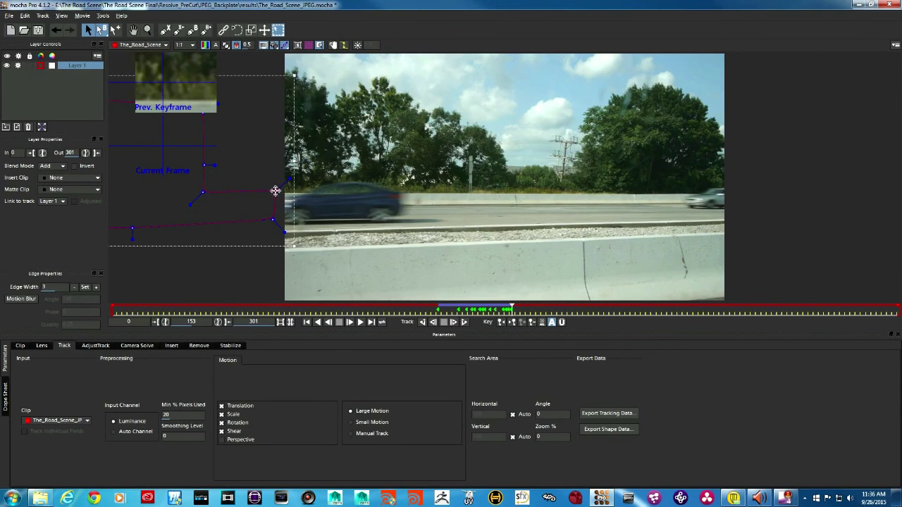
Step: On frame 138, move two rear spline points right onto the truck
{"action": "left_click", "coordinate": [474, 310]}
{"action": "mouse_move", "coordinate": [476, 308]}
{"action": "left_mouse_down"}
{"action": "mouse_move", "coordinate": [448, 309]}
{"action": "mouse_move", "coordinate": [469, 312]}
{"action": "left_mouse_up"}
{"action": "left_click_drag", "start_coordinate": [487, 187], "coordinate": [500, 164]}
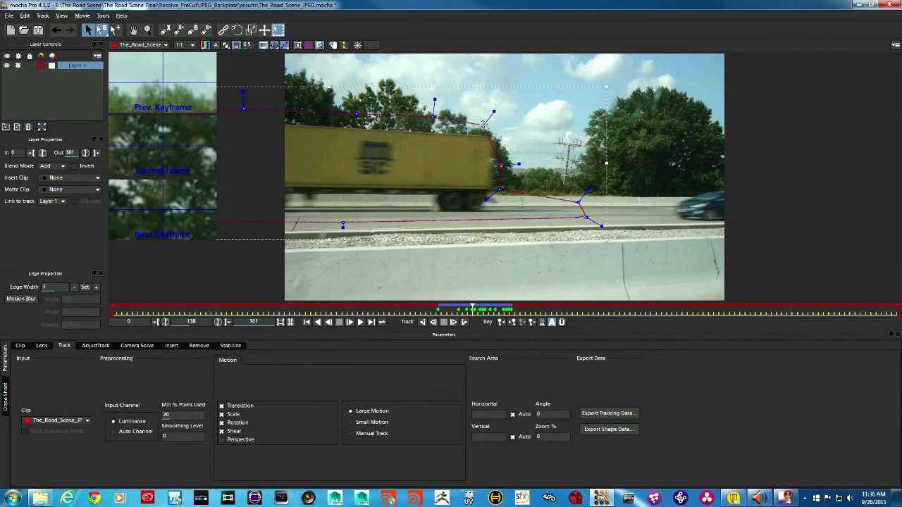
Step: Fix the top-right point, track backward from frame 126 to 120, and refit the front points
{"action": "left_click_drag", "start_coordinate": [483, 125], "coordinate": [506, 125]}
{"action": "left_click_drag", "start_coordinate": [475, 312], "coordinate": [437, 311]}
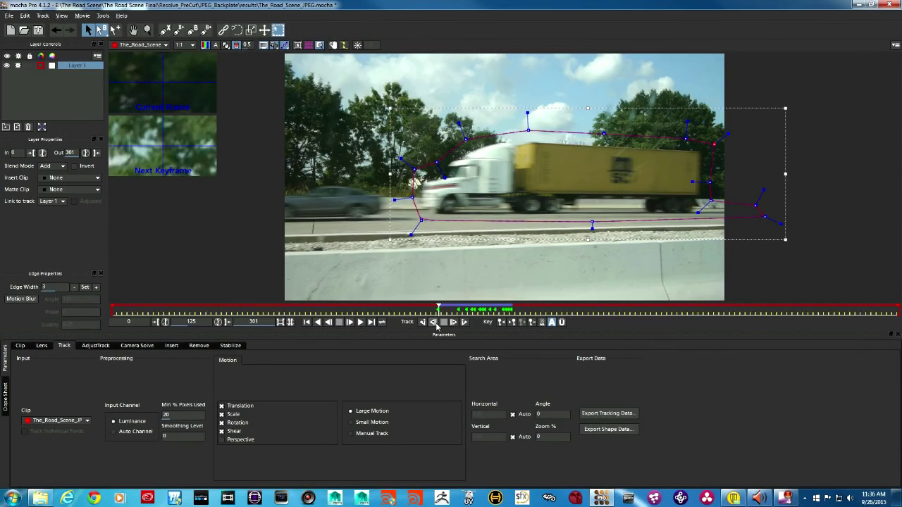
{"action": "left_click", "coordinate": [435, 323]}
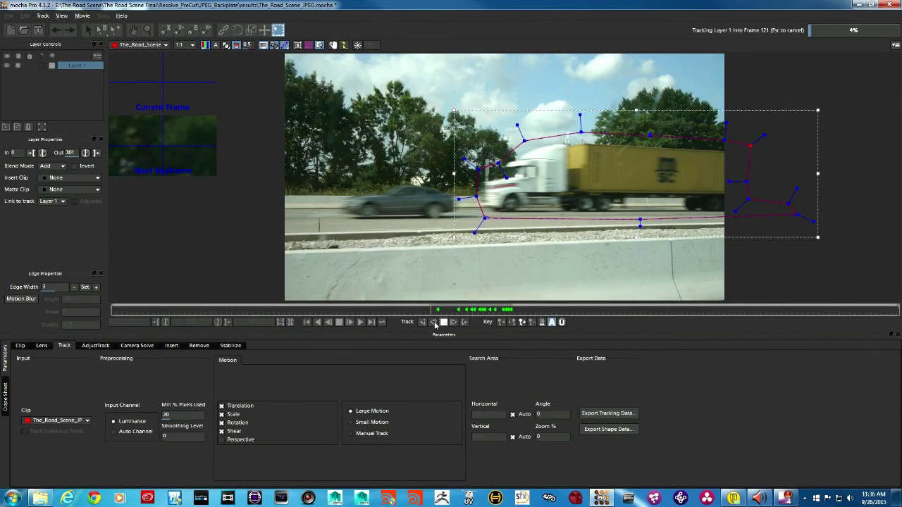
{"action": "left_click", "coordinate": [443, 322]}
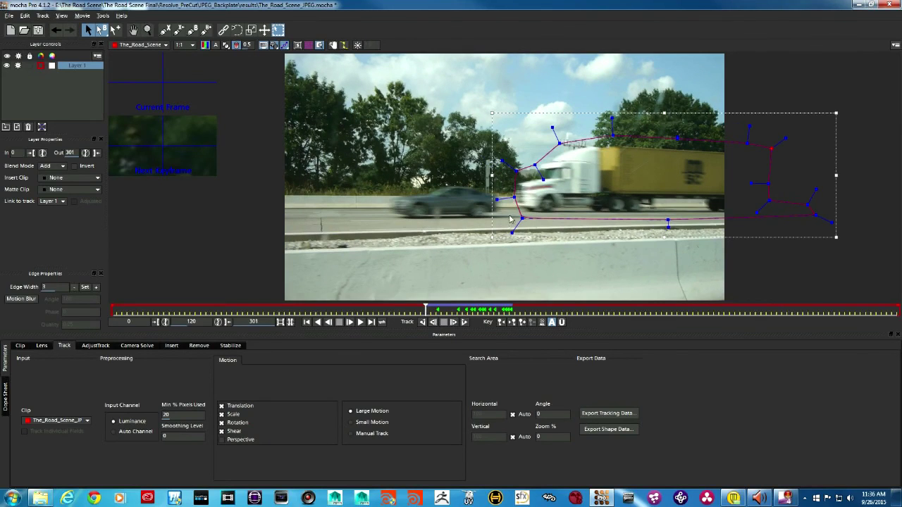
{"action": "left_click_drag", "start_coordinate": [516, 197], "coordinate": [517, 218]}
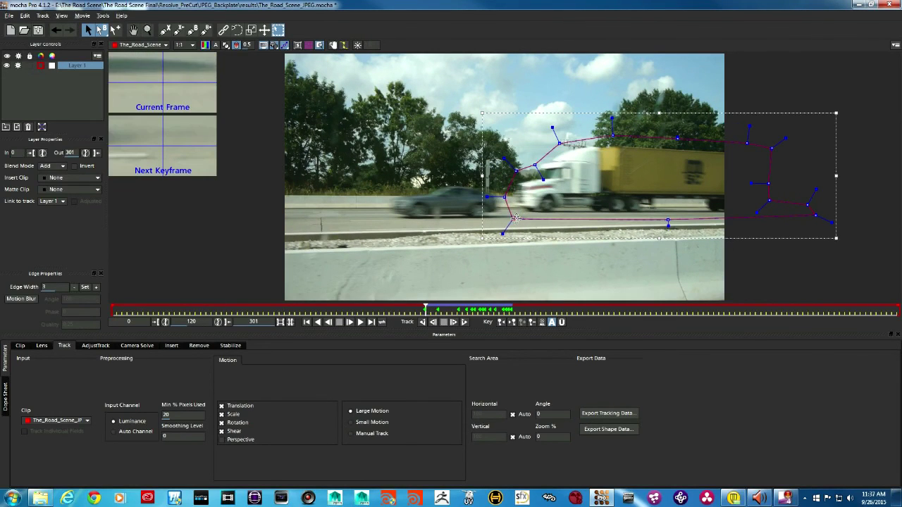
{"action": "left_click_drag", "start_coordinate": [515, 171], "coordinate": [508, 170]}
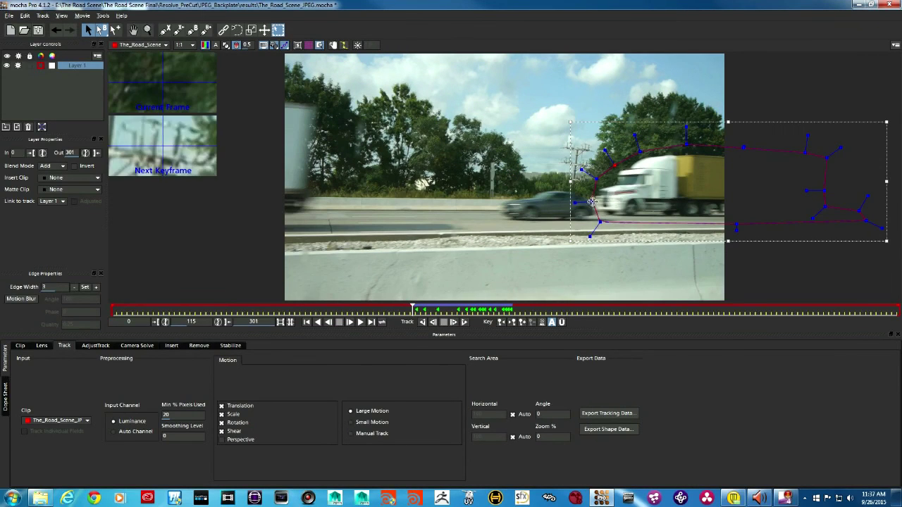
{"action": "left_click_drag", "start_coordinate": [592, 202], "coordinate": [595, 223]}
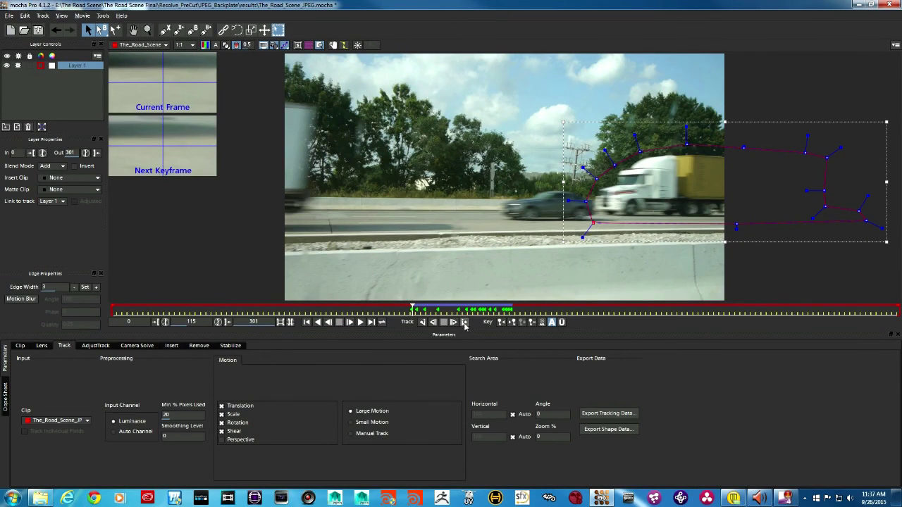
Step: Track backward frame by frame to frame 105, adjust one point, and check frame 108
{"action": "left_click", "coordinate": [433, 322]}
{"action": "left_click", "coordinate": [432, 322]}
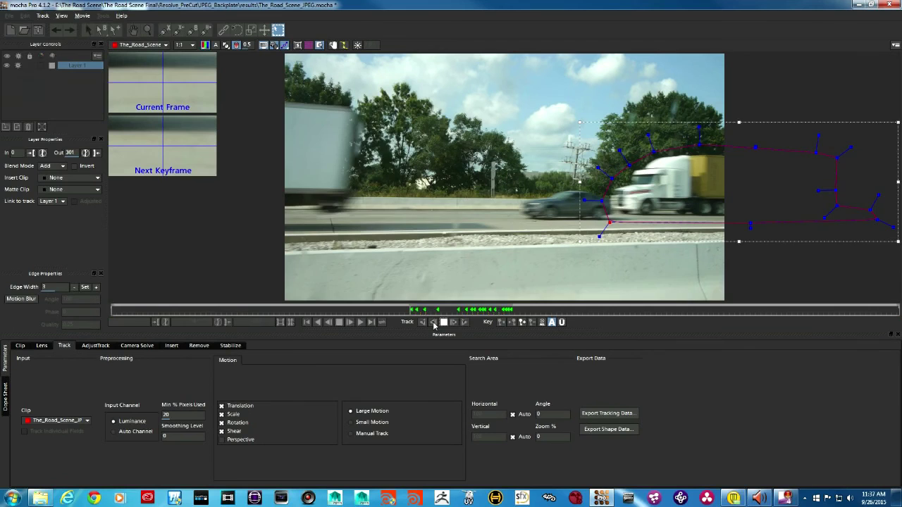
{"action": "left_click", "coordinate": [433, 323]}
{"action": "left_click", "coordinate": [433, 323]}
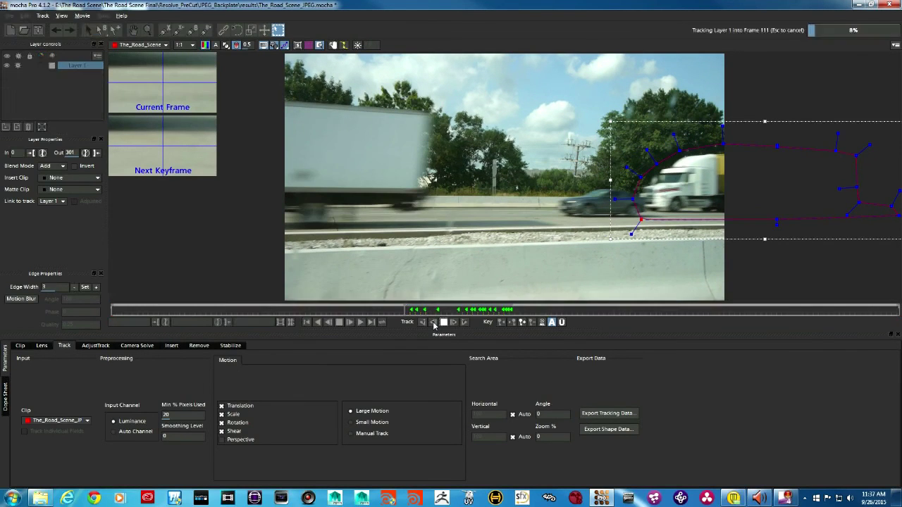
{"action": "left_click", "coordinate": [434, 323]}
{"action": "left_click", "coordinate": [433, 322]}
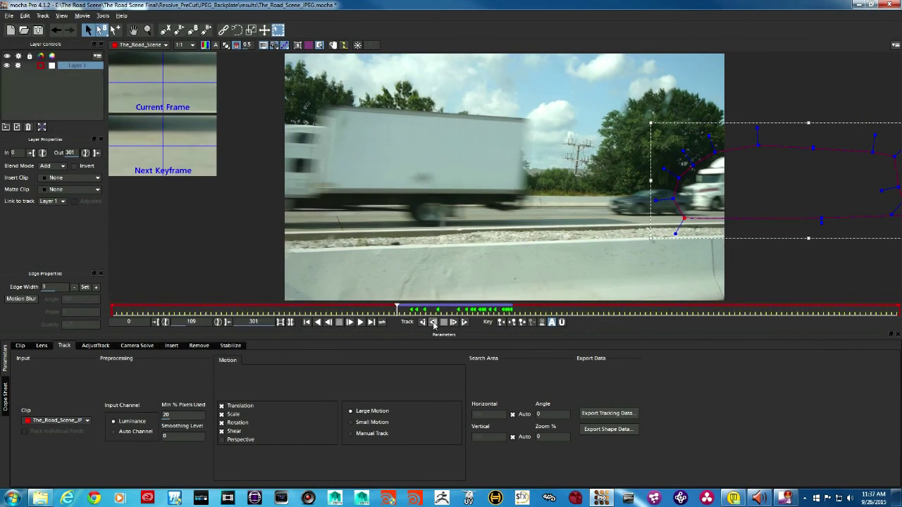
{"action": "left_click", "coordinate": [433, 323]}
{"action": "left_click", "coordinate": [433, 322]}
{"action": "left_click", "coordinate": [433, 323]}
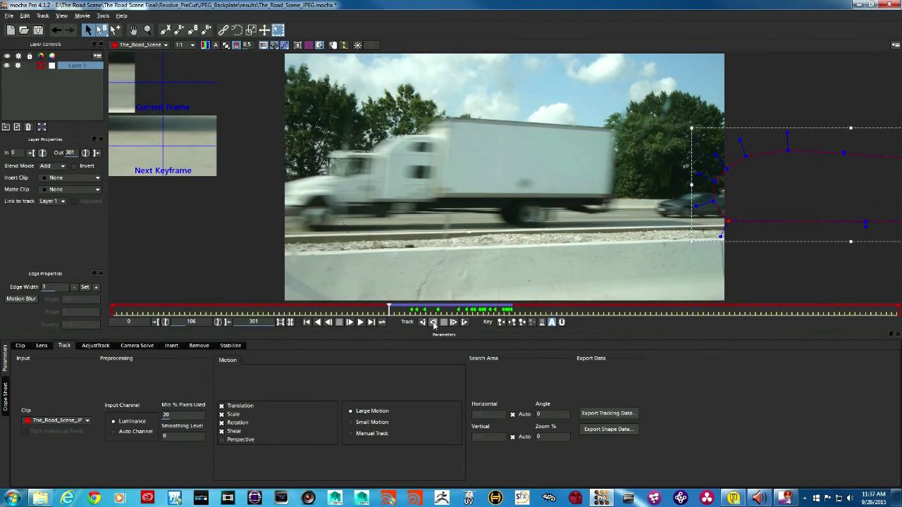
{"action": "left_click", "coordinate": [433, 323]}
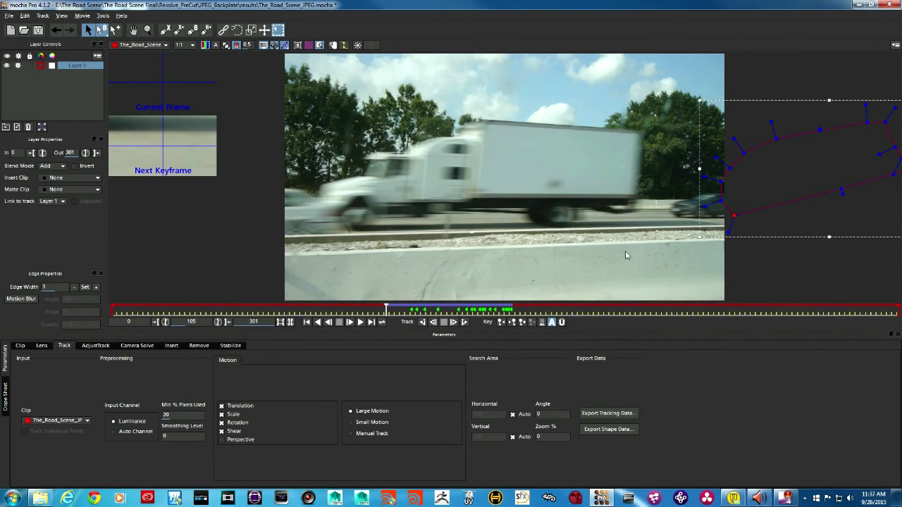
{"action": "left_click_drag", "start_coordinate": [721, 197], "coordinate": [726, 180]}
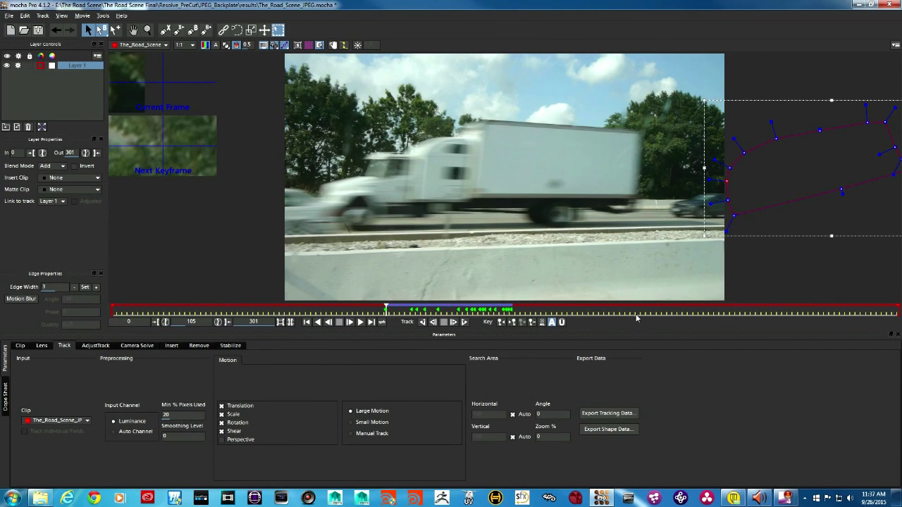
{"action": "left_click_drag", "start_coordinate": [385, 309], "coordinate": [425, 310]}
Step: Rename Layer 1 to 'Truck Isolate' and review the frames around 151
{"action": "double_click", "coordinate": [79, 65]}
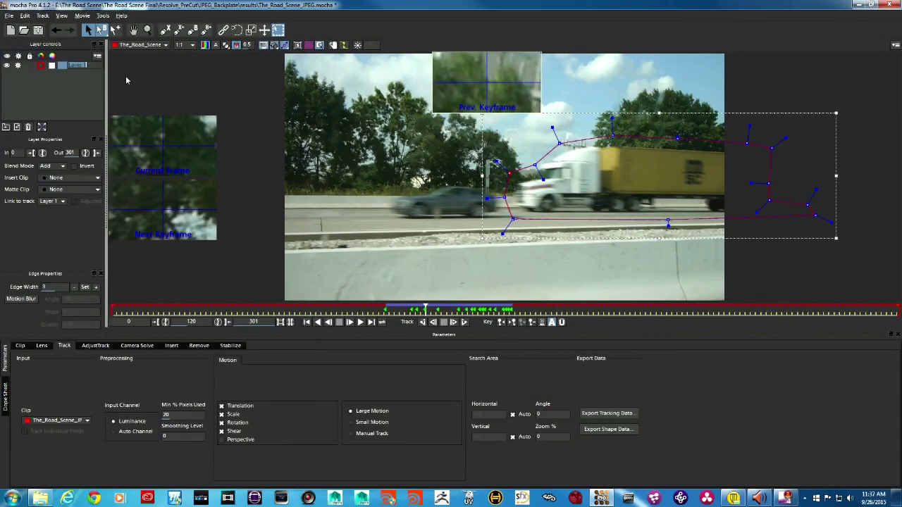
{"action": "type", "text": "Truck"}
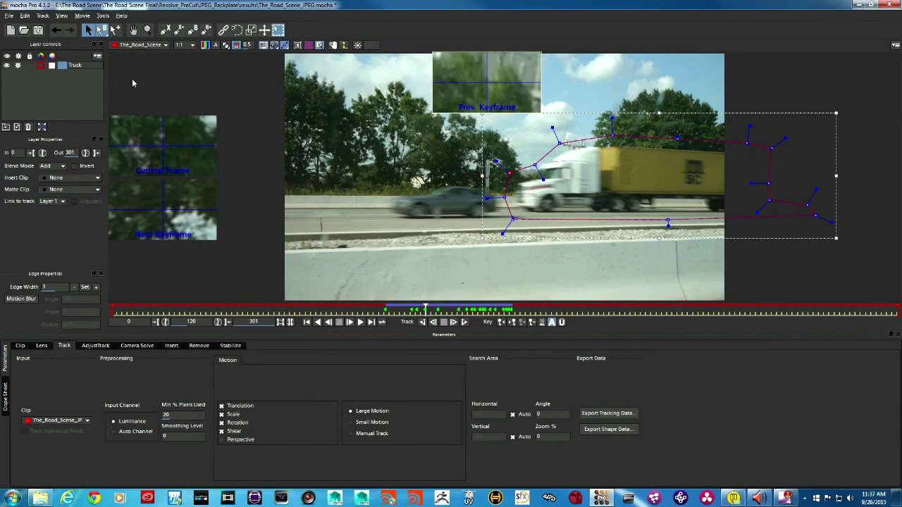
{"action": "type", "text": " Isolate"}
{"action": "key", "text": "Return"}
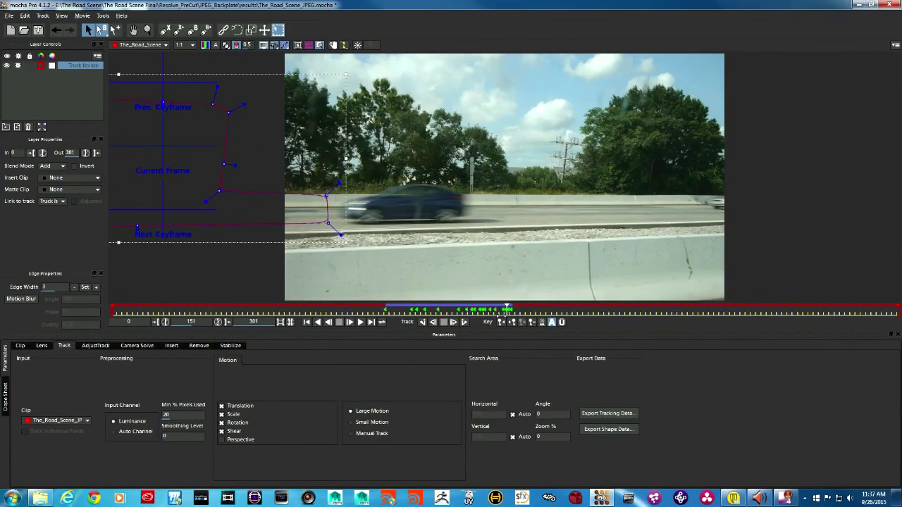
{"action": "left_click_drag", "start_coordinate": [507, 310], "coordinate": [546, 321]}
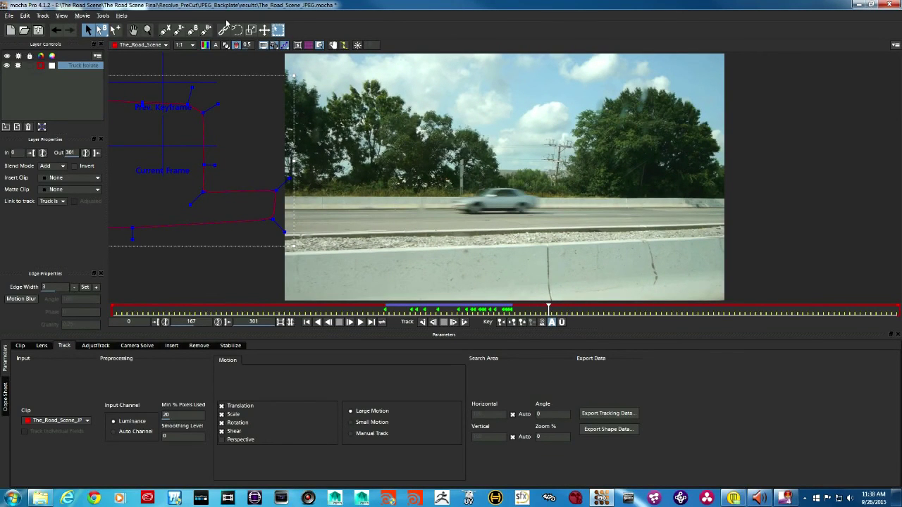
Step: Draw a closed X-spline shape around the white car in a new layer
{"action": "key", "text": "t"}
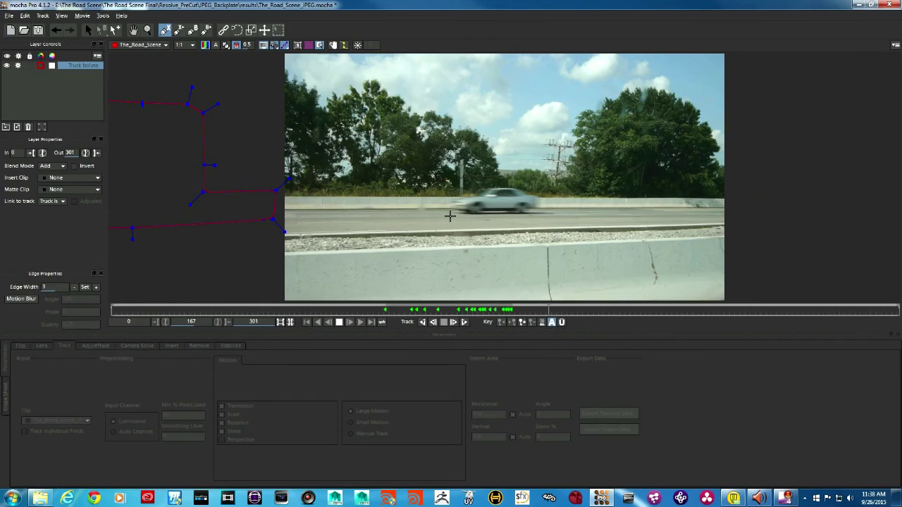
{"action": "left_click", "coordinate": [449, 216]}
{"action": "left_click_drag", "start_coordinate": [491, 175], "coordinate": [555, 176]}
{"action": "mouse_move", "coordinate": [571, 211]}
{"action": "left_mouse_down"}
{"action": "mouse_move", "coordinate": [580, 216]}
{"action": "mouse_move", "coordinate": [535, 240]}
{"action": "mouse_move", "coordinate": [503, 240]}
{"action": "left_mouse_up"}
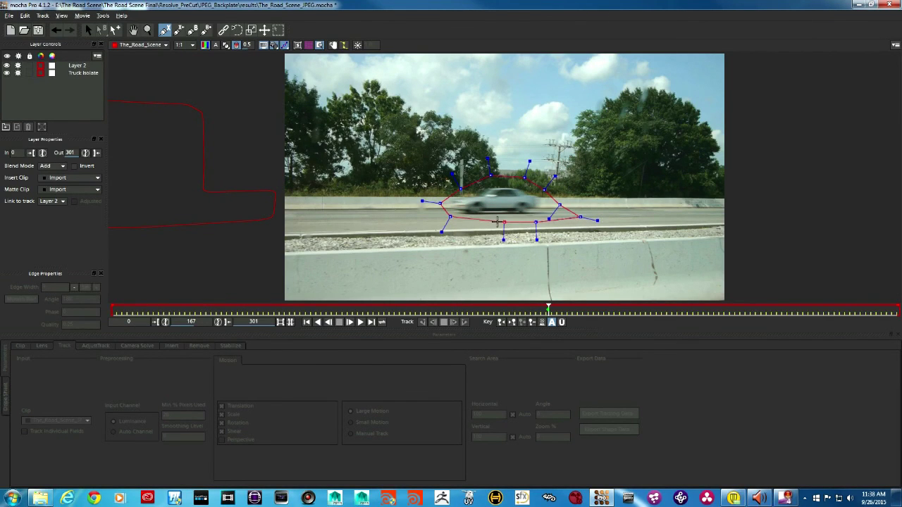
{"action": "right_click", "coordinate": [446, 251]}
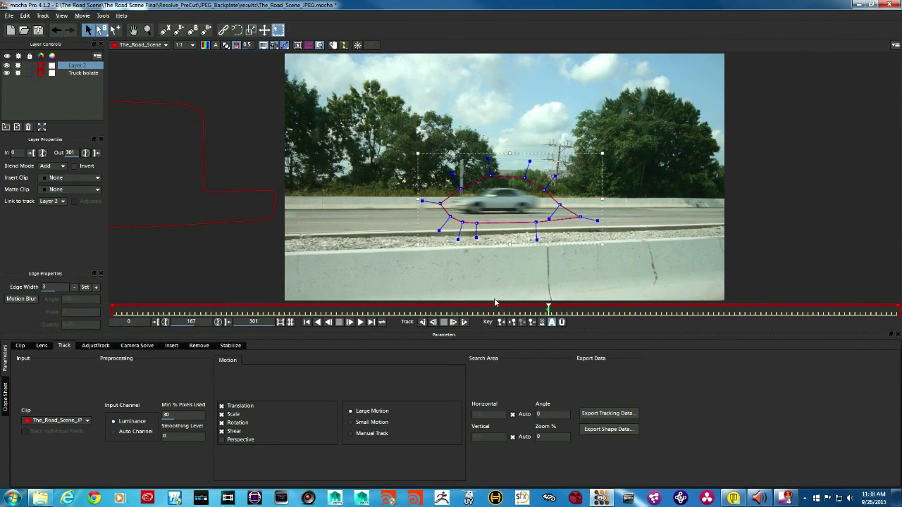
Step: Track the white car's shape backward a few frames and refit a point to the car
{"action": "left_click", "coordinate": [423, 322]}
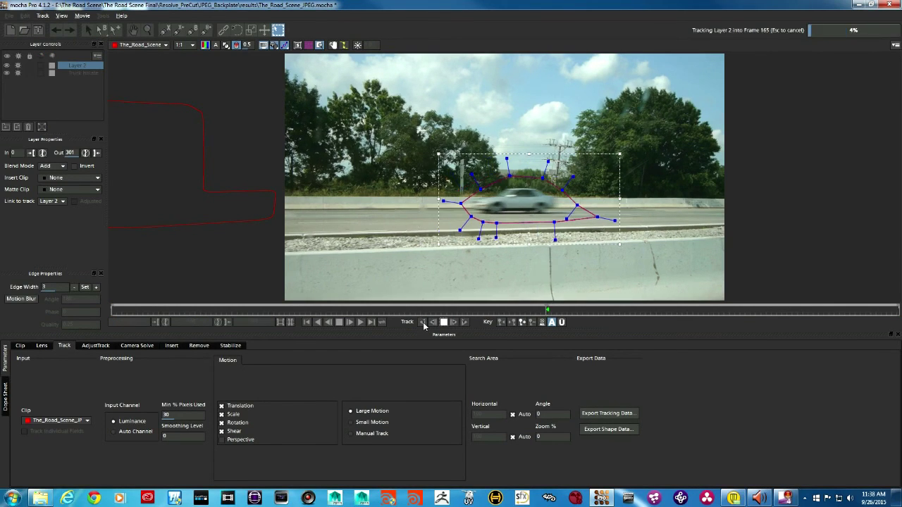
{"action": "left_click", "coordinate": [443, 322]}
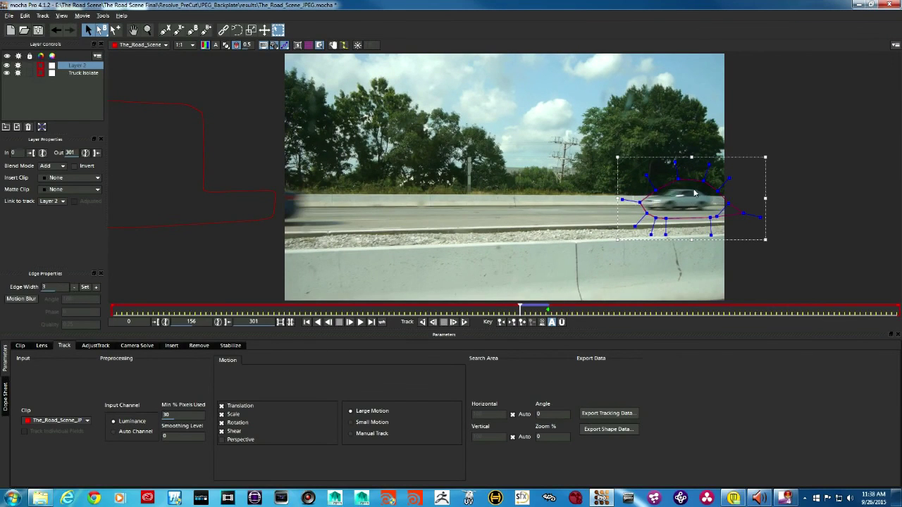
{"action": "left_click_drag", "start_coordinate": [654, 189], "coordinate": [632, 205]}
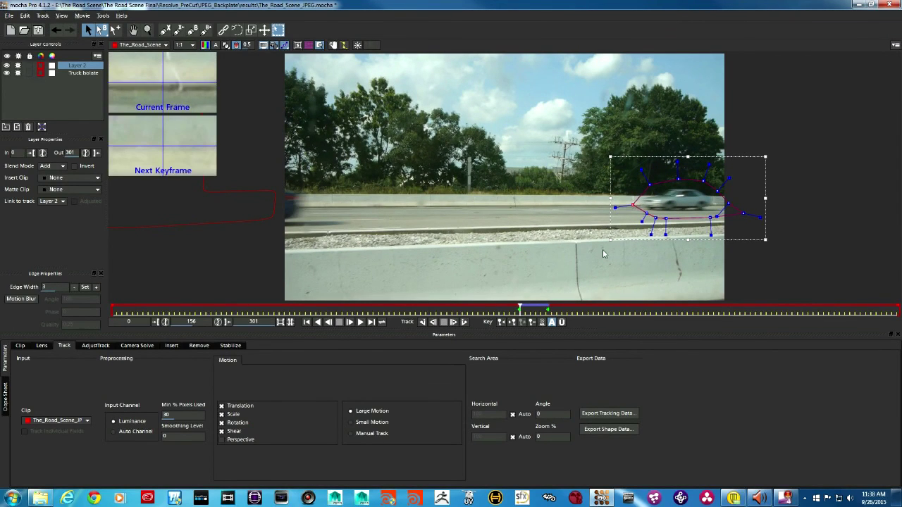
Step: Track the car shape further back, nudging stray points onto it, then check frame 161
{"action": "left_click", "coordinate": [422, 323]}
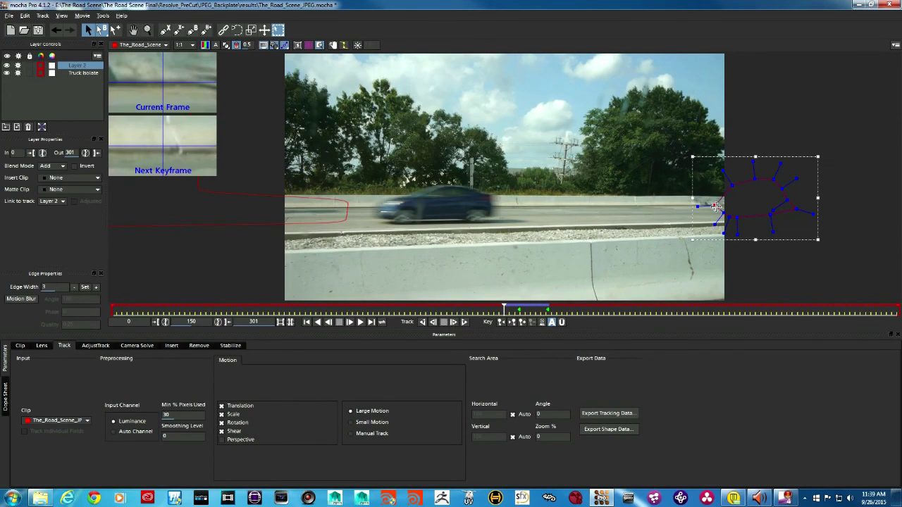
{"action": "left_click_drag", "start_coordinate": [715, 206], "coordinate": [711, 204]}
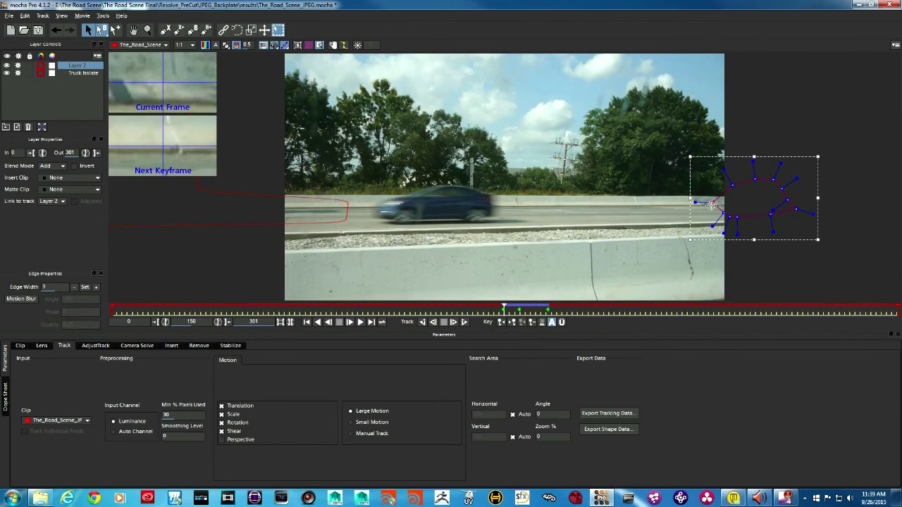
{"action": "left_click", "coordinate": [434, 323]}
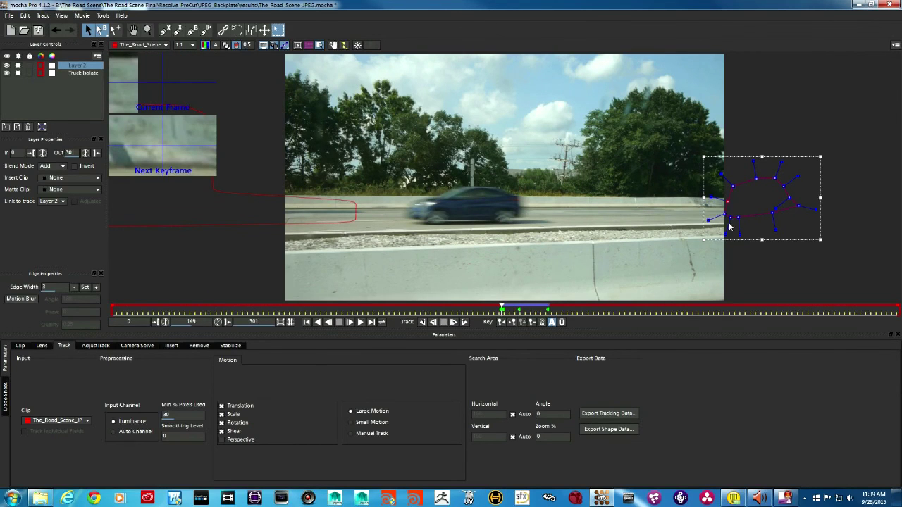
{"action": "left_click_drag", "start_coordinate": [726, 217], "coordinate": [727, 215]}
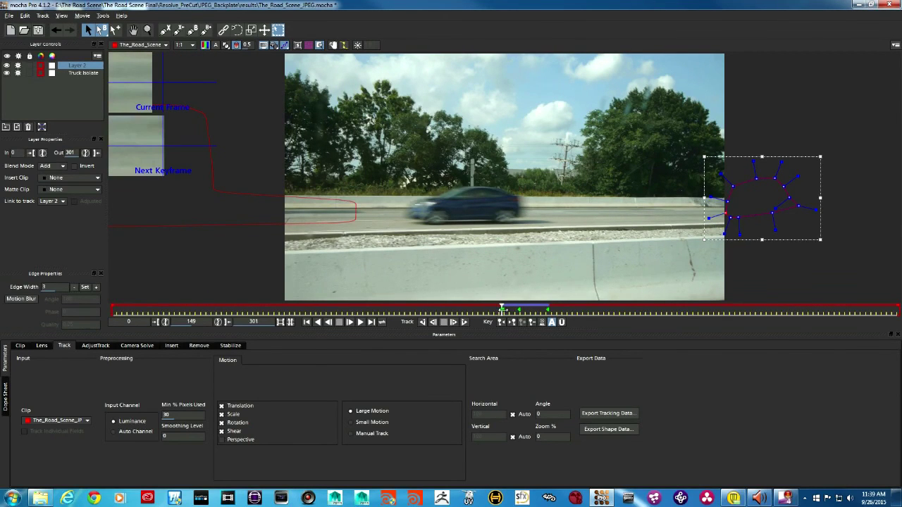
{"action": "left_click_drag", "start_coordinate": [502, 309], "coordinate": [548, 309]}
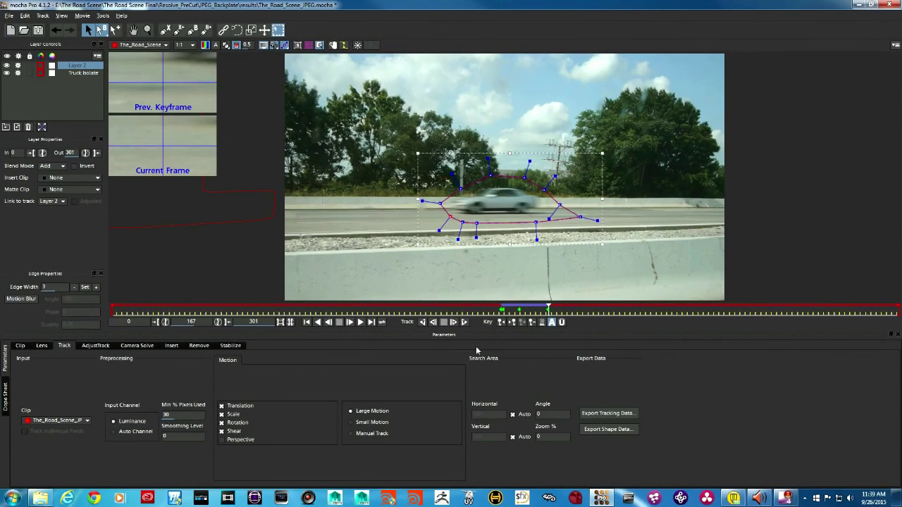
Step: Track the white car forward to frame 179 and beyond, shifting points left as it exits, then review frame 155
{"action": "left_click", "coordinate": [463, 322]}
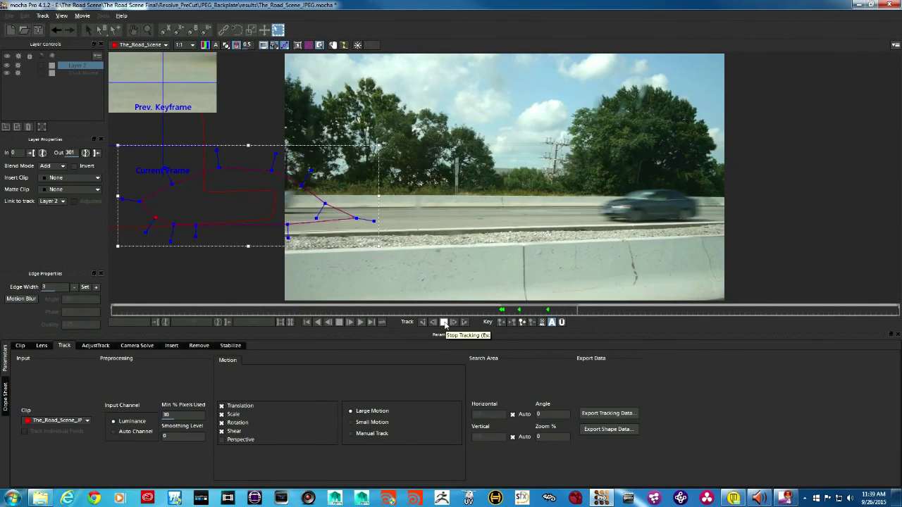
{"action": "left_click", "coordinate": [444, 322]}
{"action": "left_click_drag", "start_coordinate": [327, 218], "coordinate": [322, 219]}
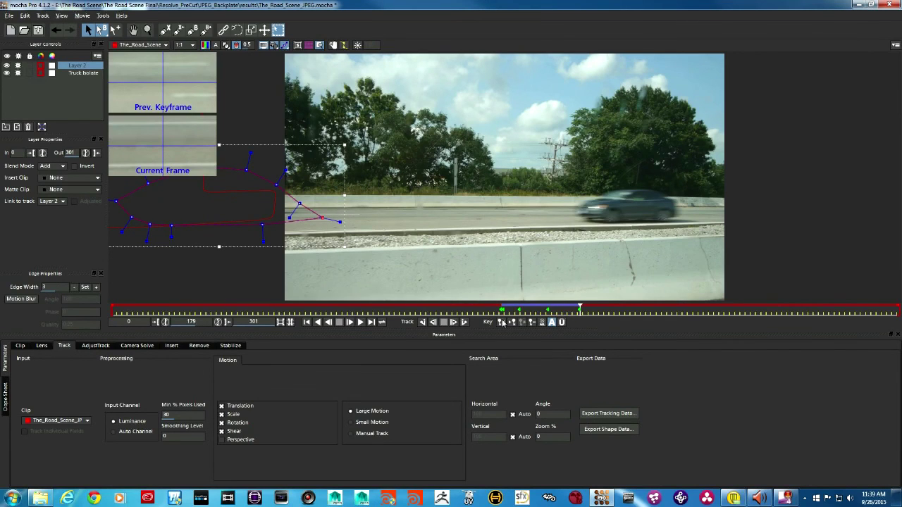
{"action": "left_click", "coordinate": [453, 322]}
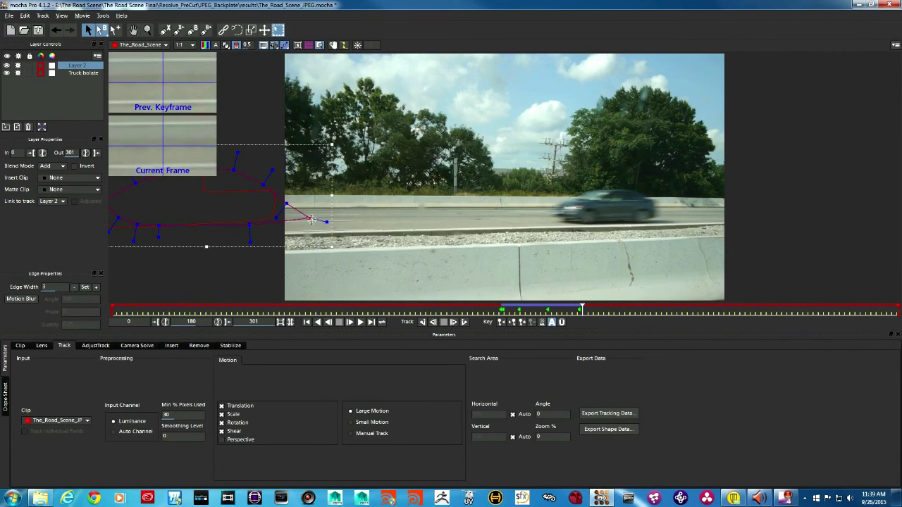
{"action": "left_click_drag", "start_coordinate": [311, 220], "coordinate": [282, 202]}
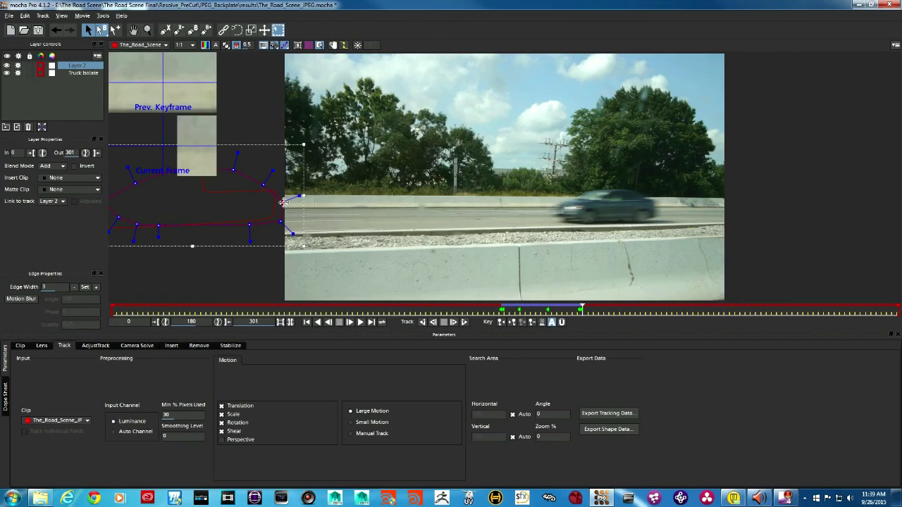
{"action": "left_click_drag", "start_coordinate": [581, 309], "coordinate": [531, 308]}
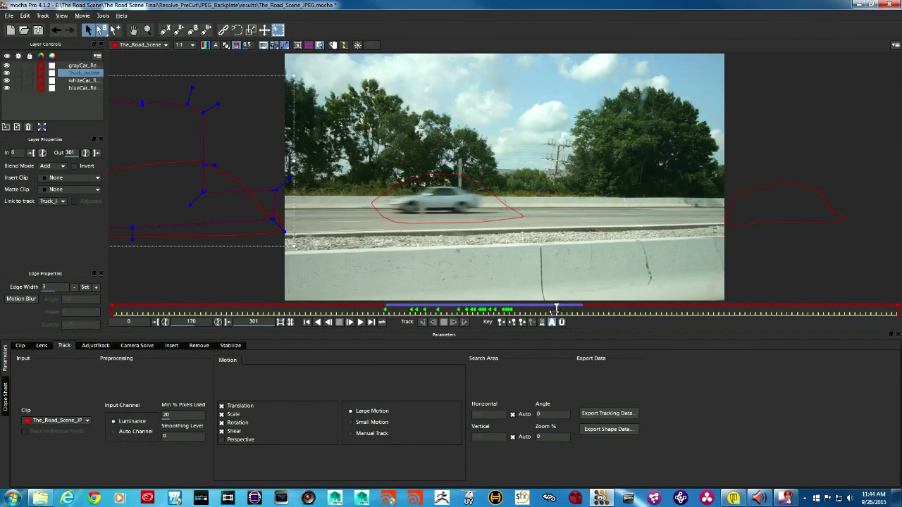
Step: Scrub the timeline back from frame 177 to frame 131 to check the truck's tracked outline
{"action": "left_click_drag", "start_coordinate": [556, 309], "coordinate": [491, 307]}
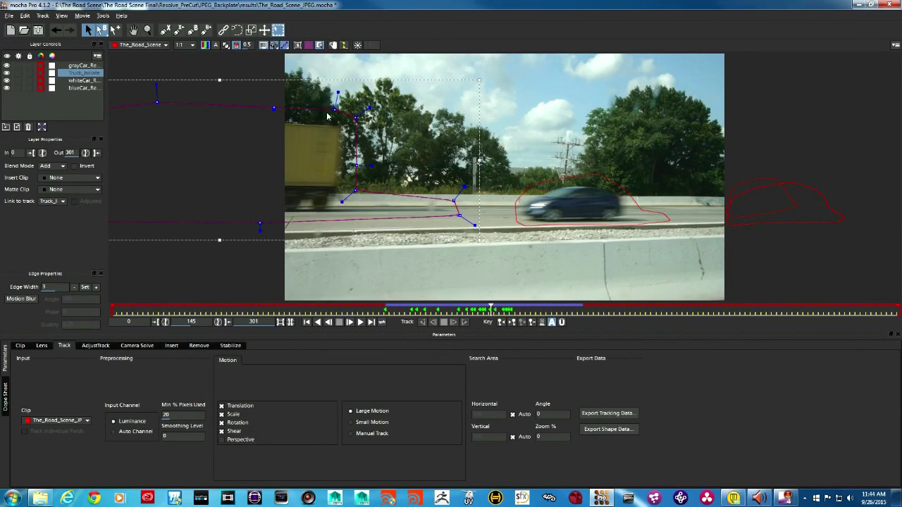
{"action": "left_click_drag", "start_coordinate": [491, 308], "coordinate": [457, 308]}
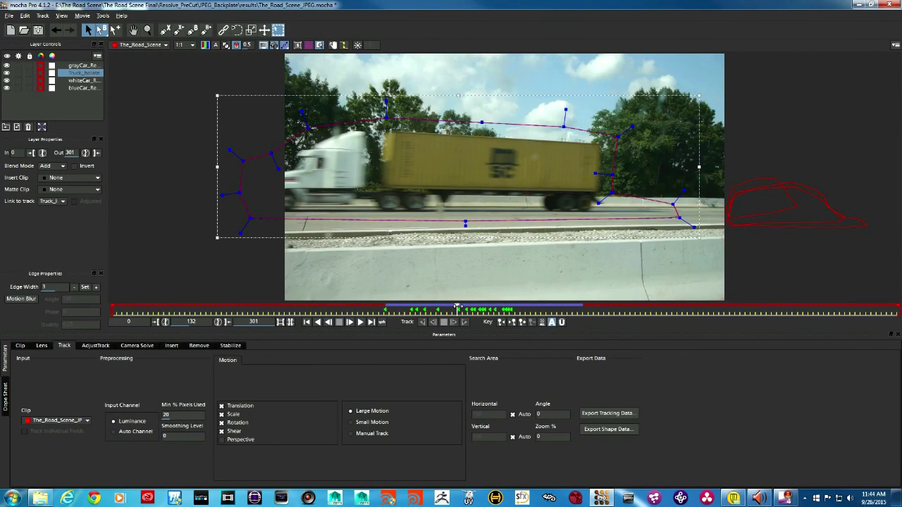
{"action": "left_click_drag", "start_coordinate": [457, 308], "coordinate": [452, 309]}
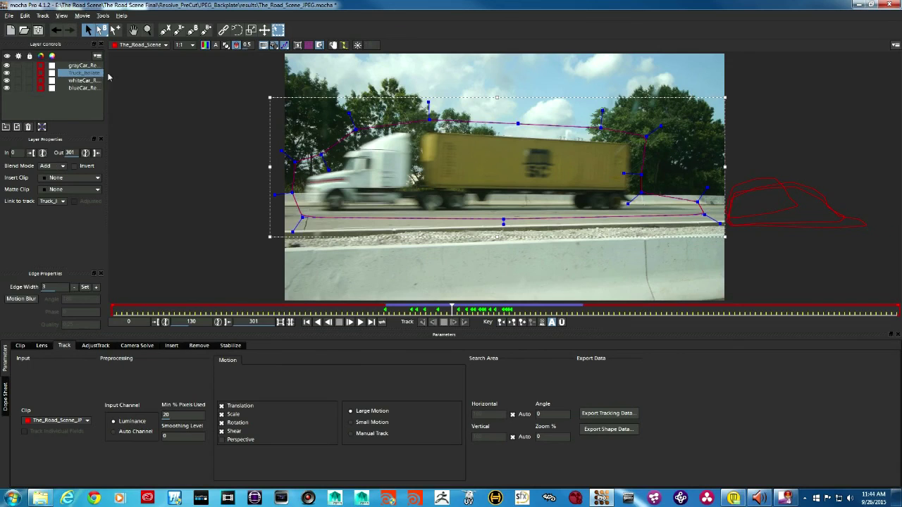
Step: Start a new spline from the upper left and place points along the road below the vehicles
{"action": "left_click", "coordinate": [165, 29]}
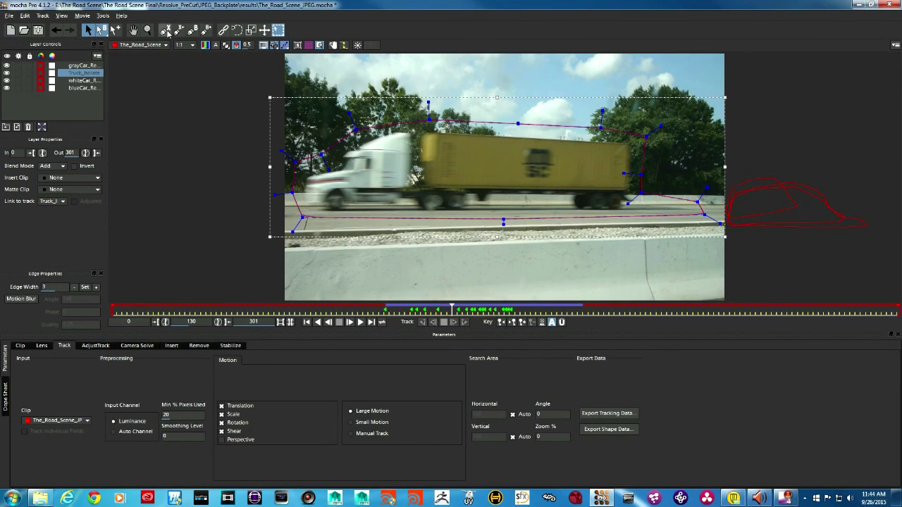
{"action": "left_click", "coordinate": [258, 105]}
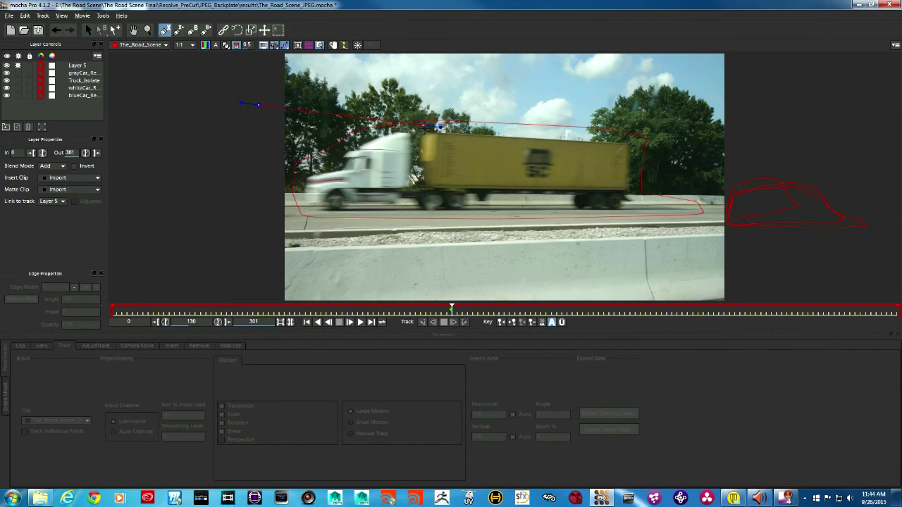
{"action": "left_click", "coordinate": [438, 127]}
{"action": "left_click", "coordinate": [474, 229]}
{"action": "left_click", "coordinate": [653, 219]}
{"action": "left_click", "coordinate": [738, 225]}
{"action": "left_click", "coordinate": [809, 227]}
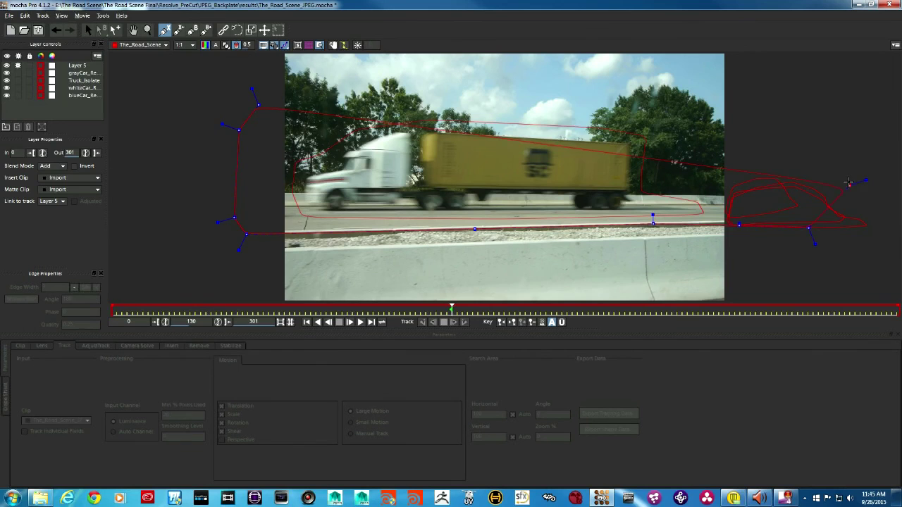
Step: Continue the shape past the red car and across the sky, closing it at the top-left corner
{"action": "left_click", "coordinate": [822, 128]}
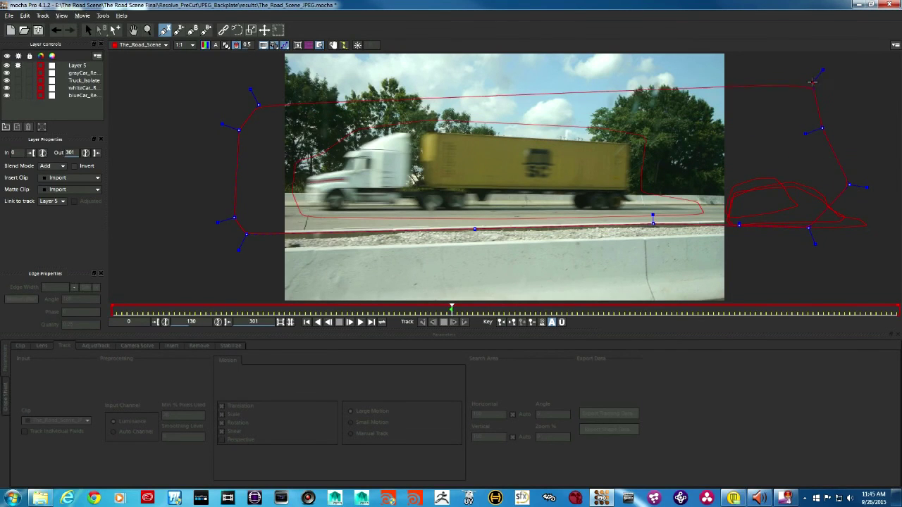
{"action": "left_click", "coordinate": [812, 82]}
{"action": "left_click", "coordinate": [762, 79]}
{"action": "left_click", "coordinate": [533, 83]}
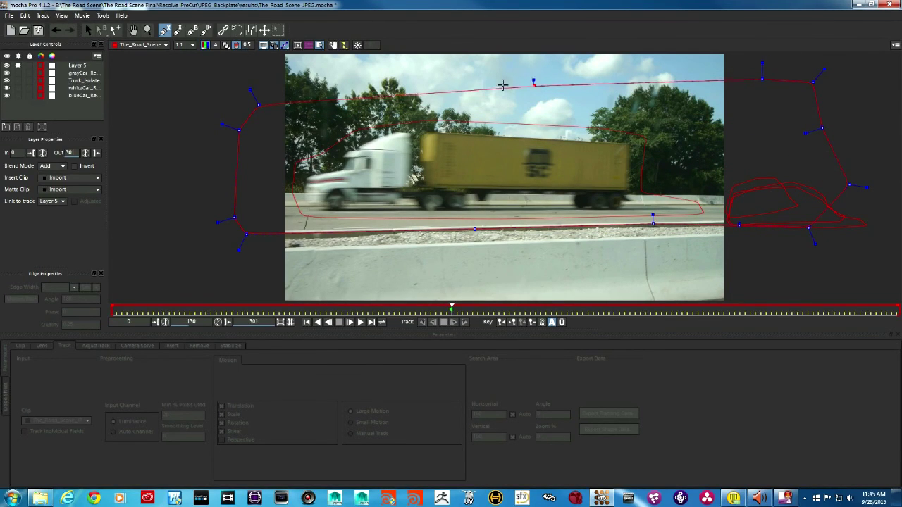
{"action": "left_click", "coordinate": [318, 79]}
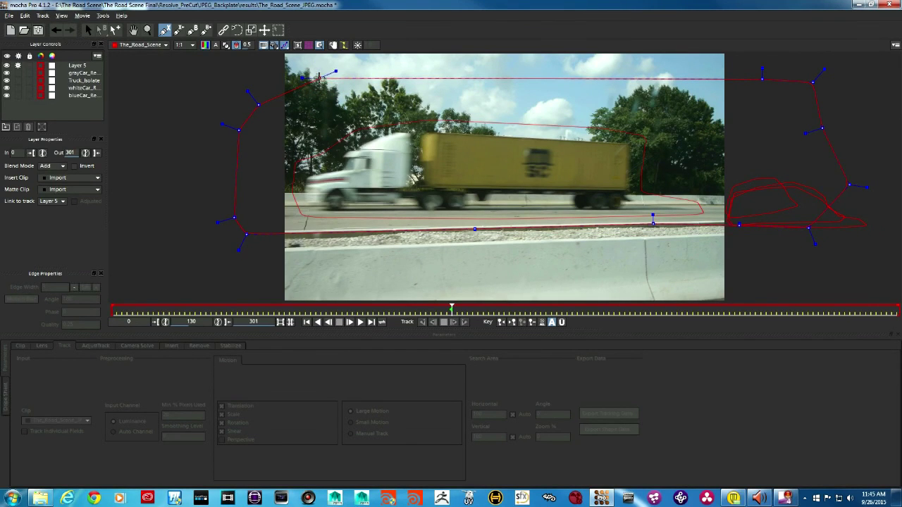
{"action": "right_click", "coordinate": [318, 78]}
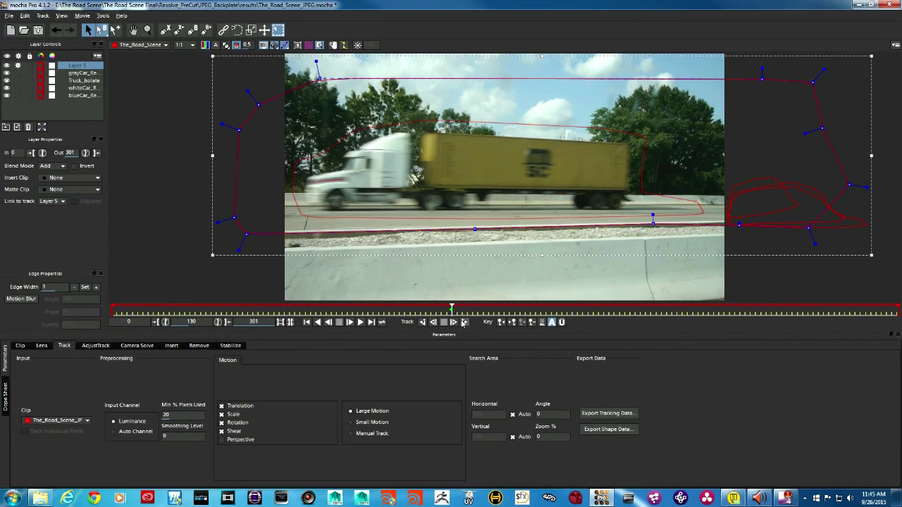
Step: Rename Layer 5 to 'backGround' and drag it to the bottom of the layer list
{"action": "double_click", "coordinate": [80, 67]}
{"action": "type", "text": "backGround"}
{"action": "key", "text": "Return"}
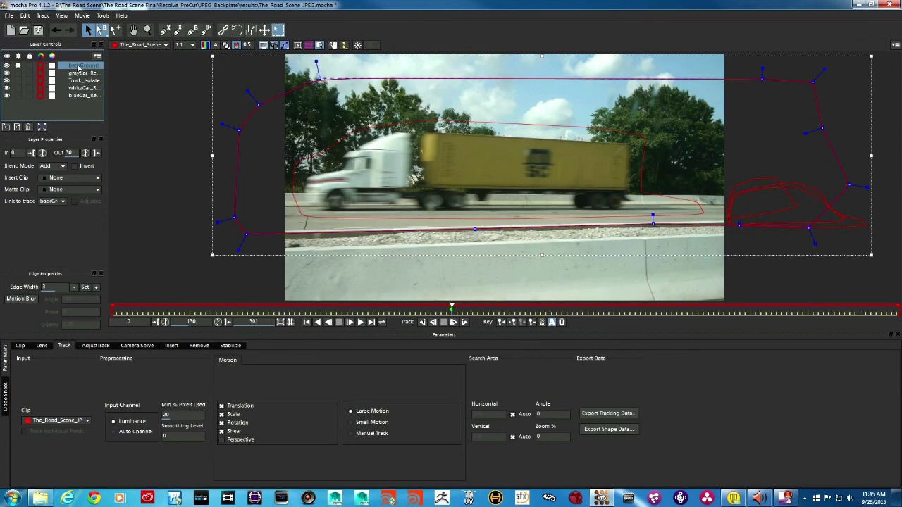
{"action": "left_click_drag", "start_coordinate": [76, 68], "coordinate": [76, 101]}
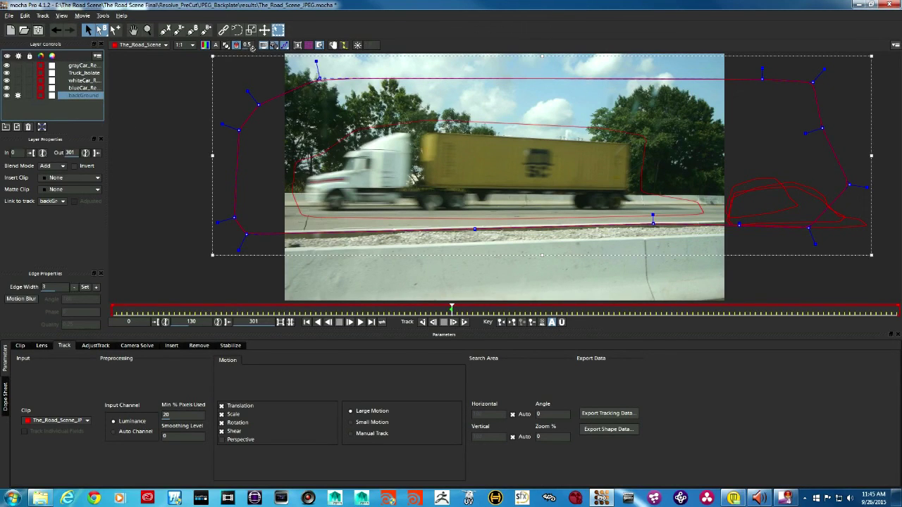
Step: Turn on the matte overlay and set it to show only Selected track mattes
{"action": "left_click", "coordinate": [226, 45]}
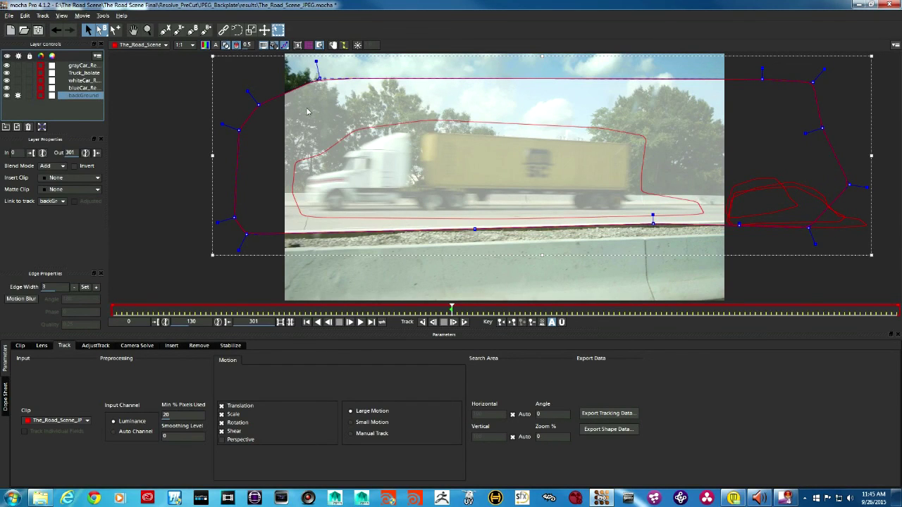
{"action": "left_click", "coordinate": [228, 46]}
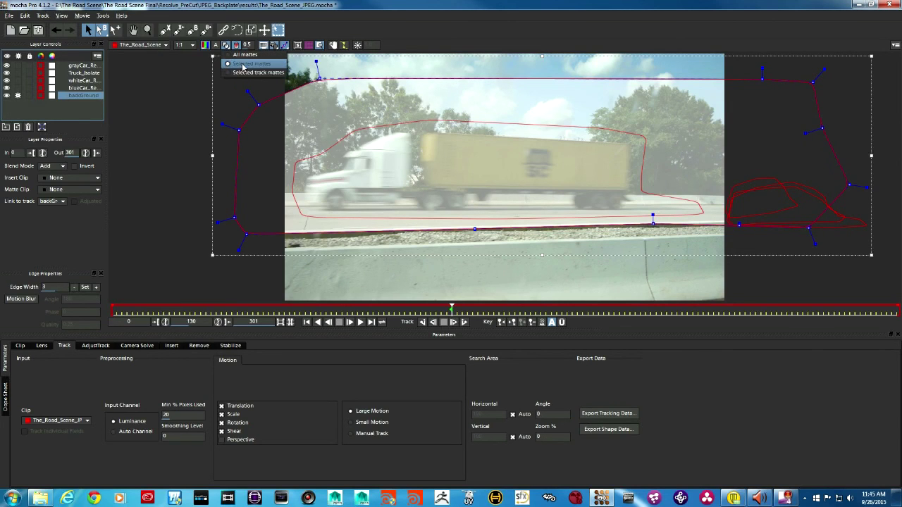
{"action": "left_click", "coordinate": [247, 74]}
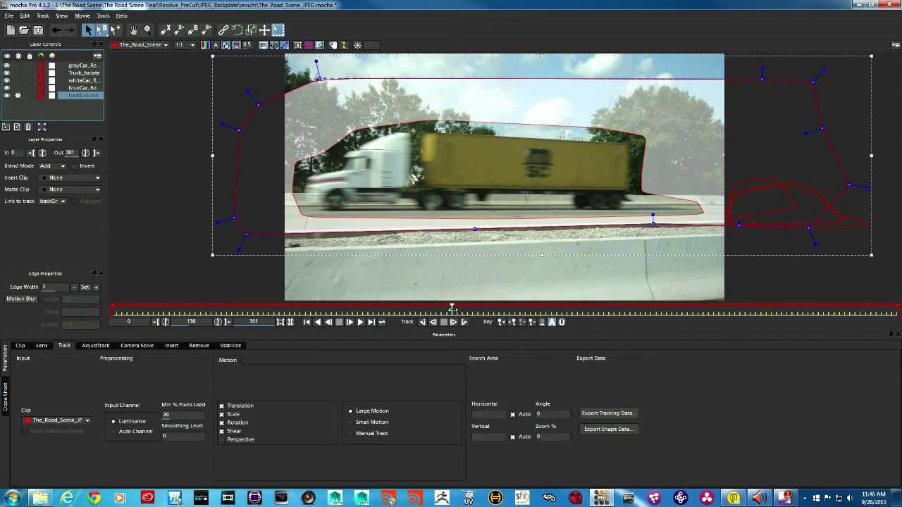
Step: Preview the clip, then track the backGround layer forward from frame 130 to frame 200
{"action": "mouse_move", "coordinate": [452, 309]}
{"action": "left_mouse_down"}
{"action": "mouse_move", "coordinate": [608, 308]}
{"action": "mouse_move", "coordinate": [451, 310]}
{"action": "left_mouse_up"}
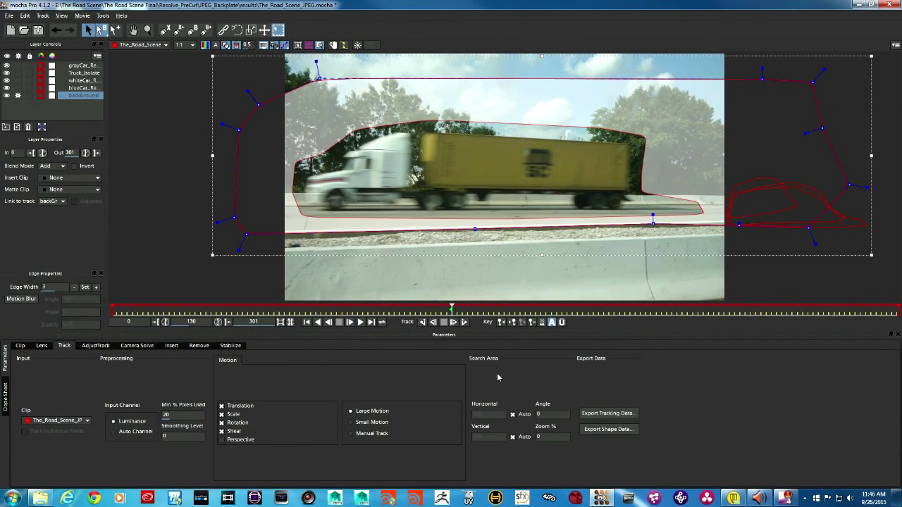
{"action": "left_click", "coordinate": [464, 322]}
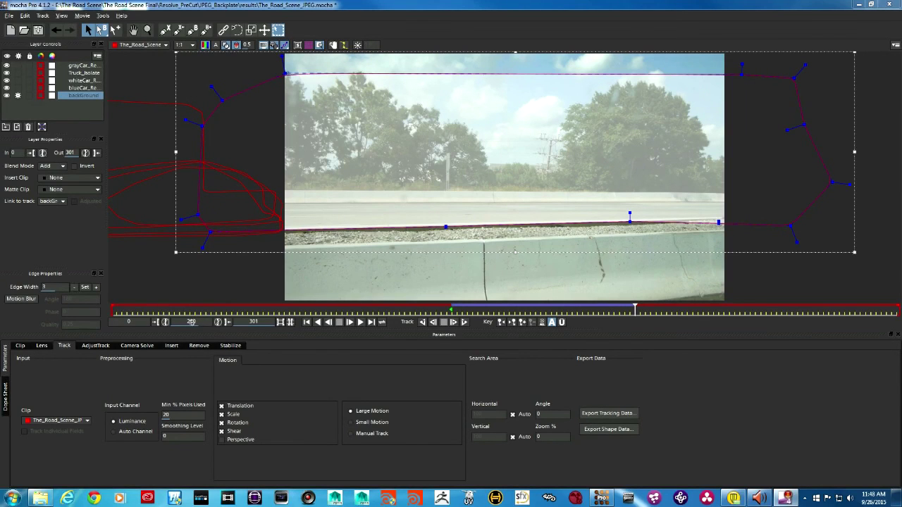
Step: Scrub back from frame 200 to frame 146 to inspect the backGround track around the cars
{"action": "left_click_drag", "start_coordinate": [636, 311], "coordinate": [507, 314]}
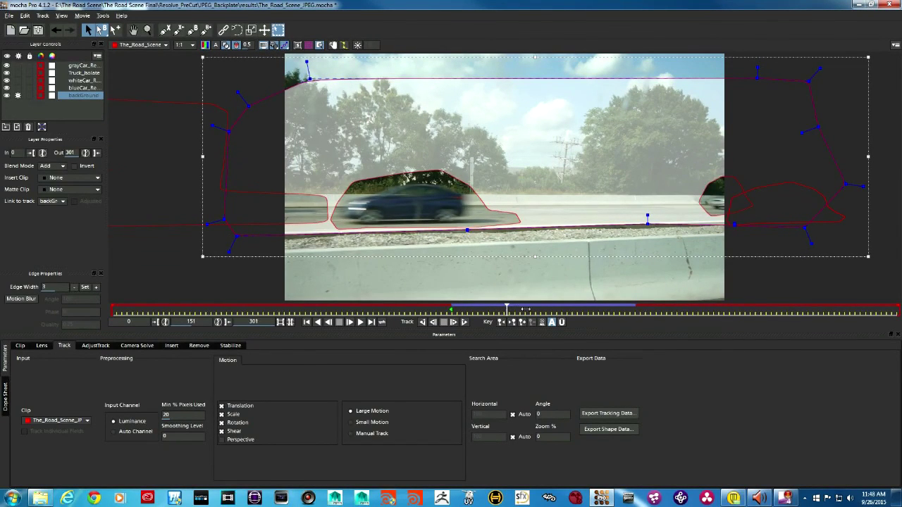
{"action": "left_click_drag", "start_coordinate": [525, 309], "coordinate": [493, 301]}
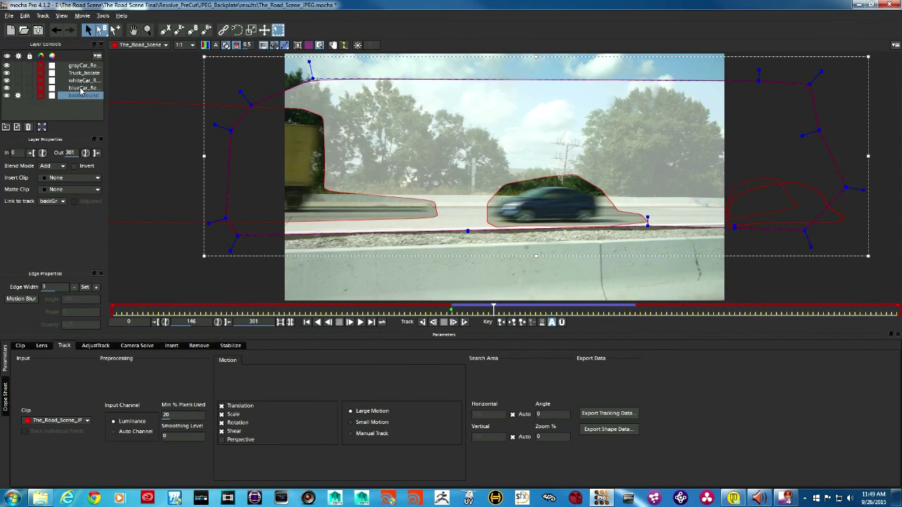
Step: With the blueCar layer selected, render the Remove module result for the current frame
{"action": "left_click", "coordinate": [82, 88]}
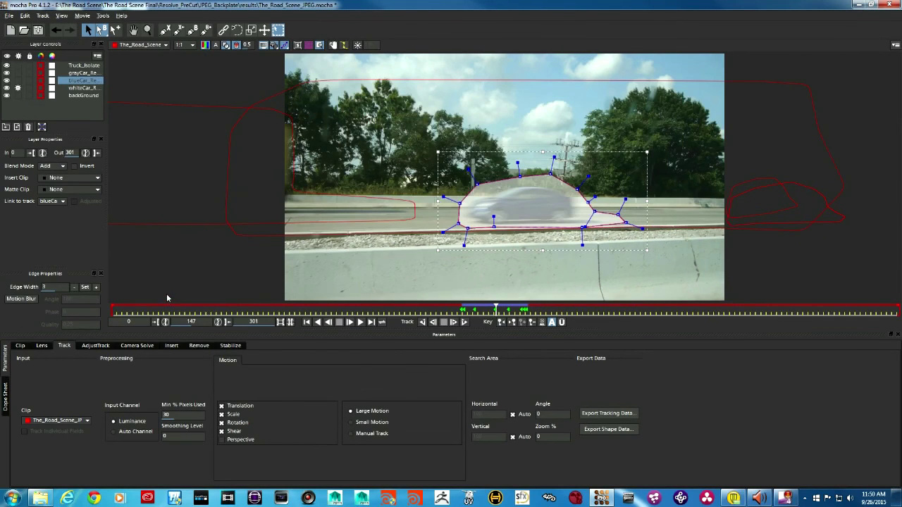
{"action": "left_click", "coordinate": [199, 345]}
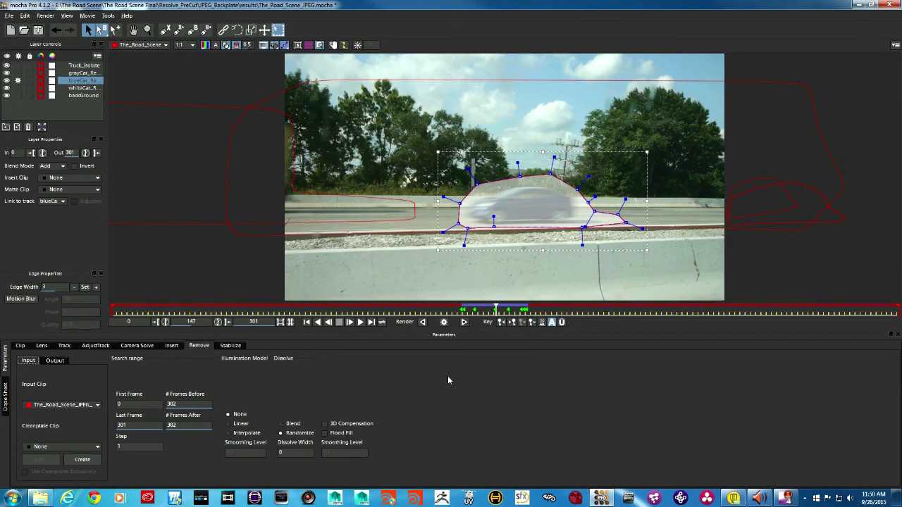
{"action": "left_click", "coordinate": [443, 322]}
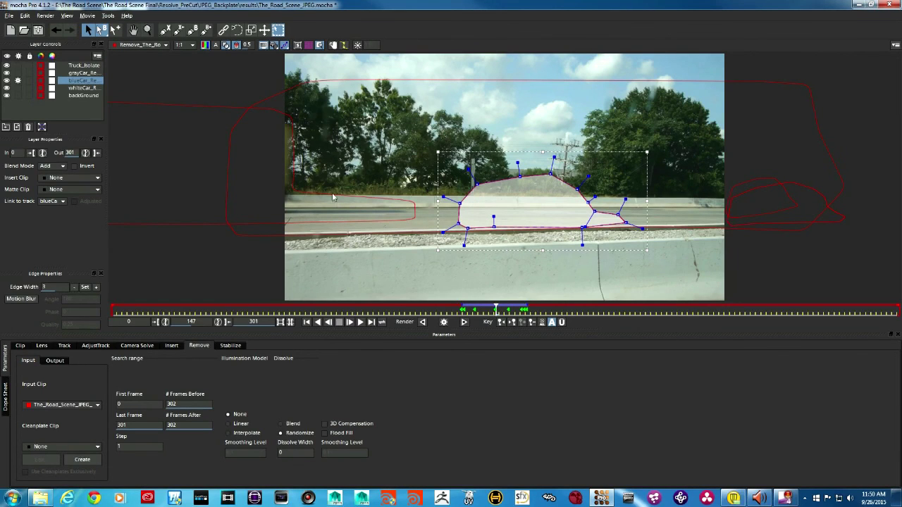
Step: Hide the matte overlay and scrub around frame 147 to check the clean road
{"action": "left_click", "coordinate": [228, 46]}
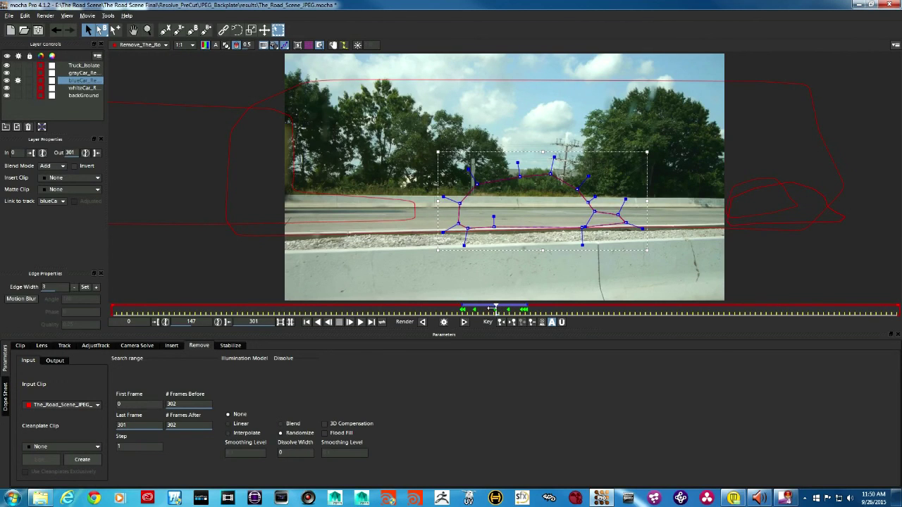
{"action": "left_click_drag", "start_coordinate": [492, 309], "coordinate": [483, 309]}
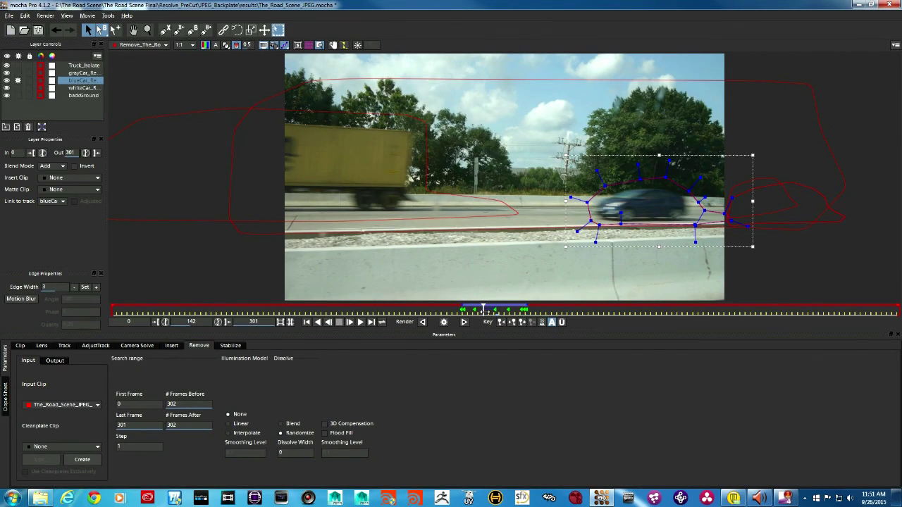
{"action": "left_click_drag", "start_coordinate": [483, 310], "coordinate": [497, 310]}
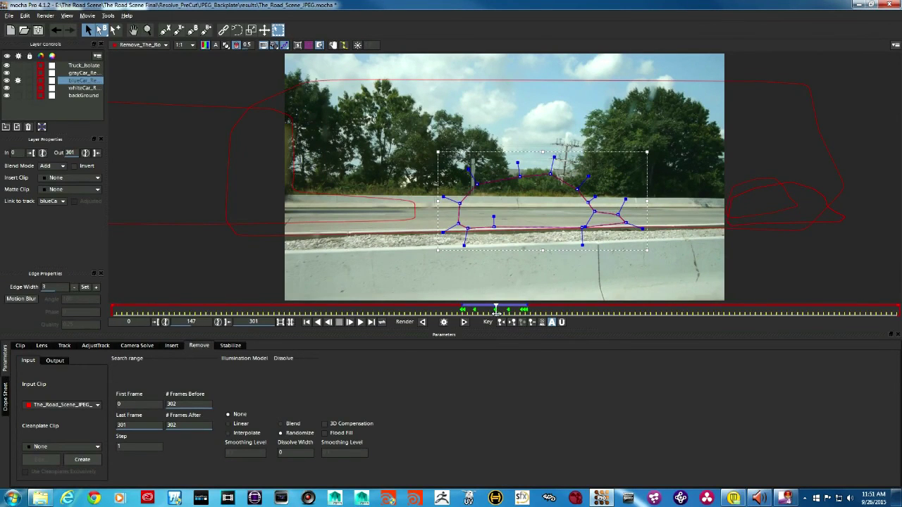
Step: Render the blueCar removal forward, then check frames 157, 151 and 148 with its outline hidden
{"action": "key", "text": "t"}
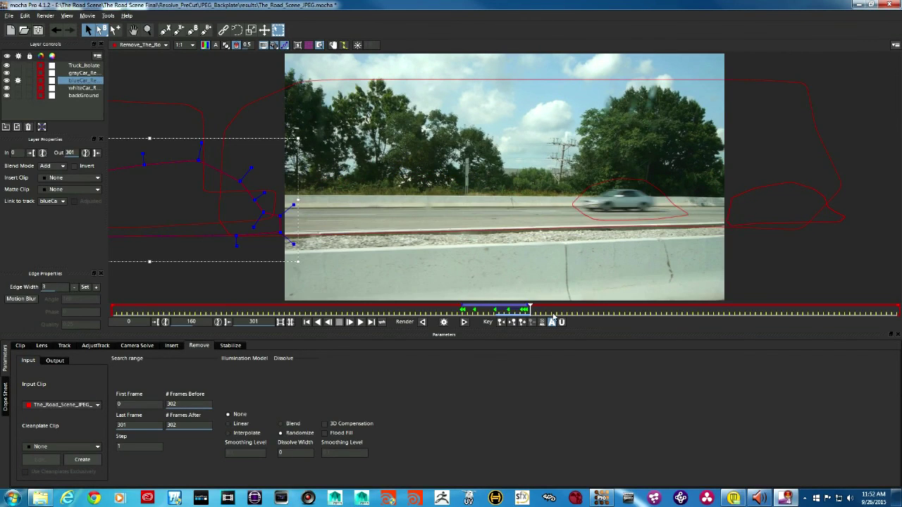
{"action": "left_click", "coordinate": [522, 308]}
{"action": "left_click_drag", "start_coordinate": [521, 309], "coordinate": [508, 312]}
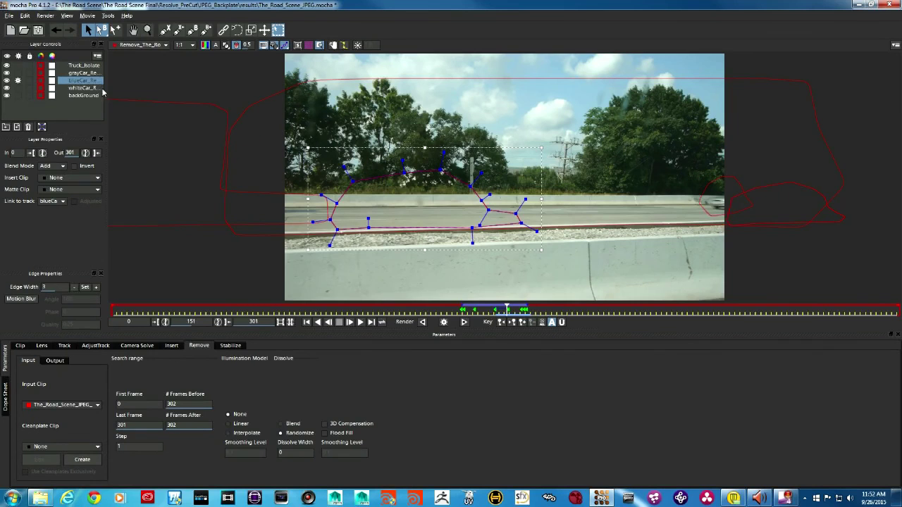
{"action": "left_click", "coordinate": [7, 81]}
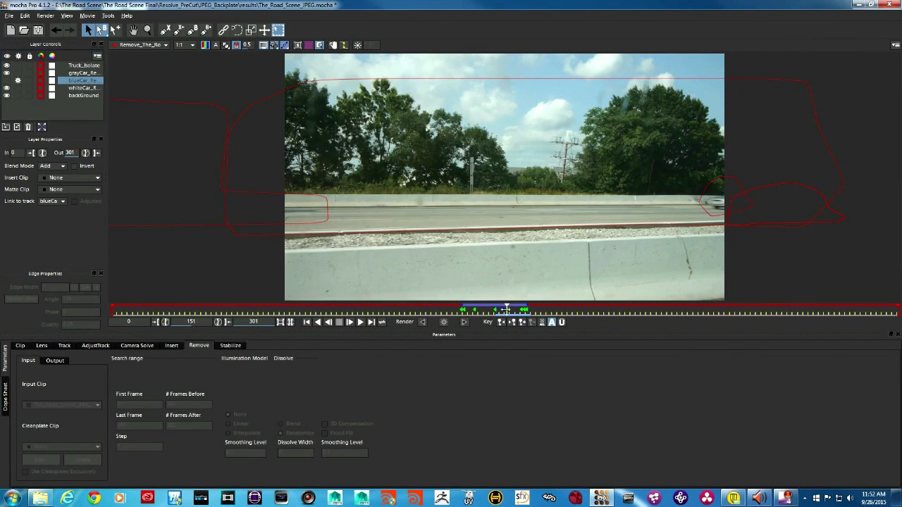
{"action": "left_click_drag", "start_coordinate": [507, 310], "coordinate": [491, 310]}
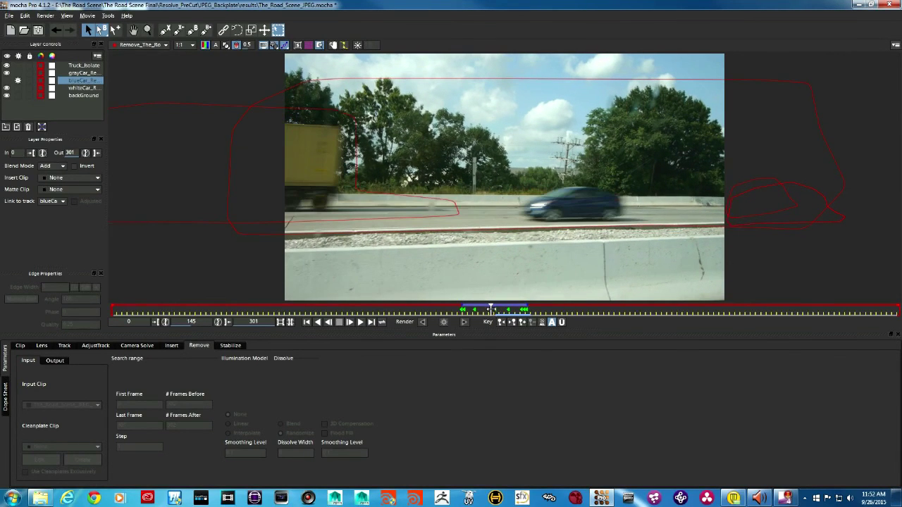
Step: Run and stop a backward blueCar removal render, then inspect frames around 147 with the outline hidden
{"action": "left_click", "coordinate": [7, 80]}
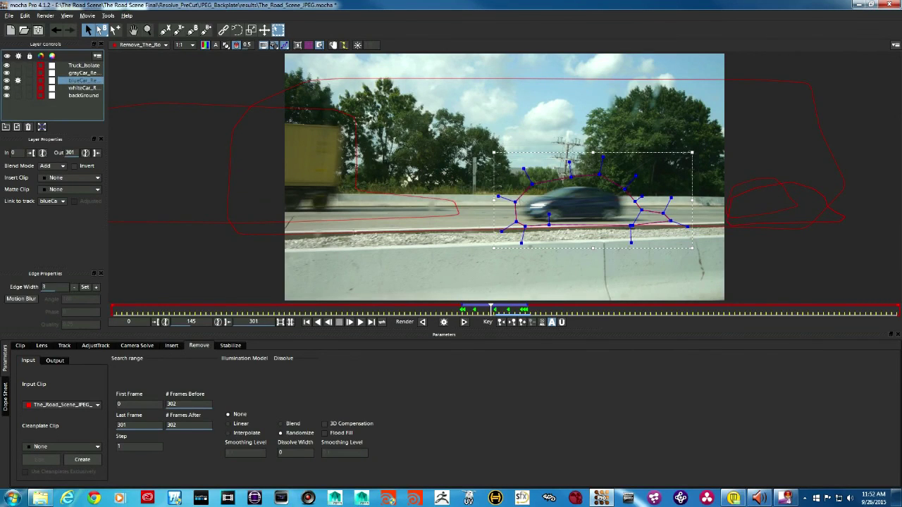
{"action": "left_click", "coordinate": [421, 323]}
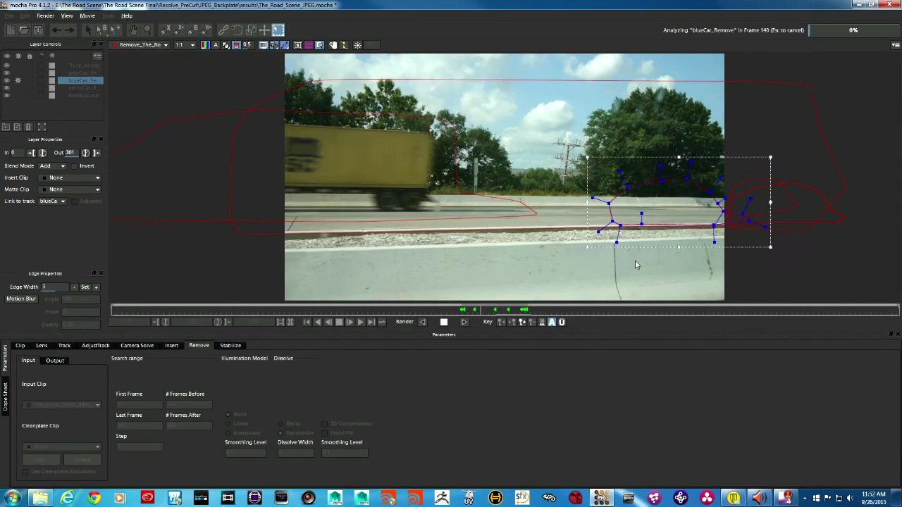
{"action": "left_click", "coordinate": [444, 322]}
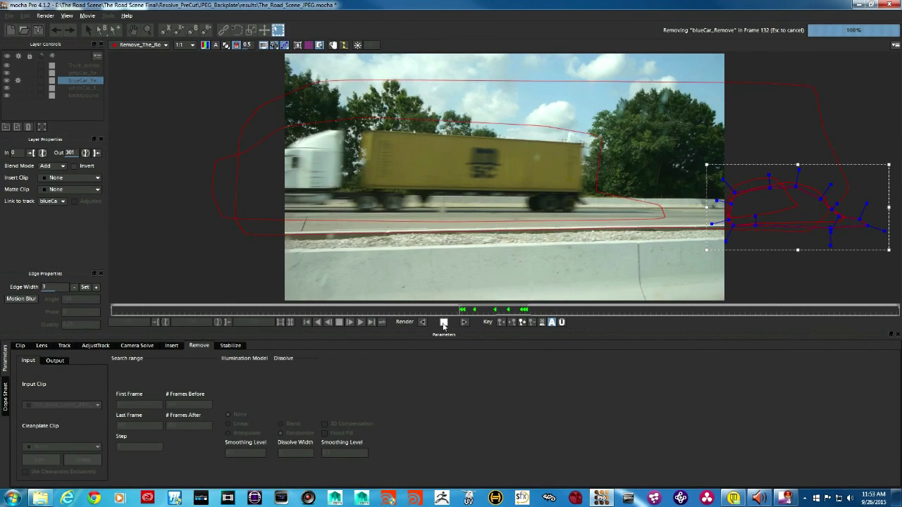
{"action": "left_click", "coordinate": [496, 310]}
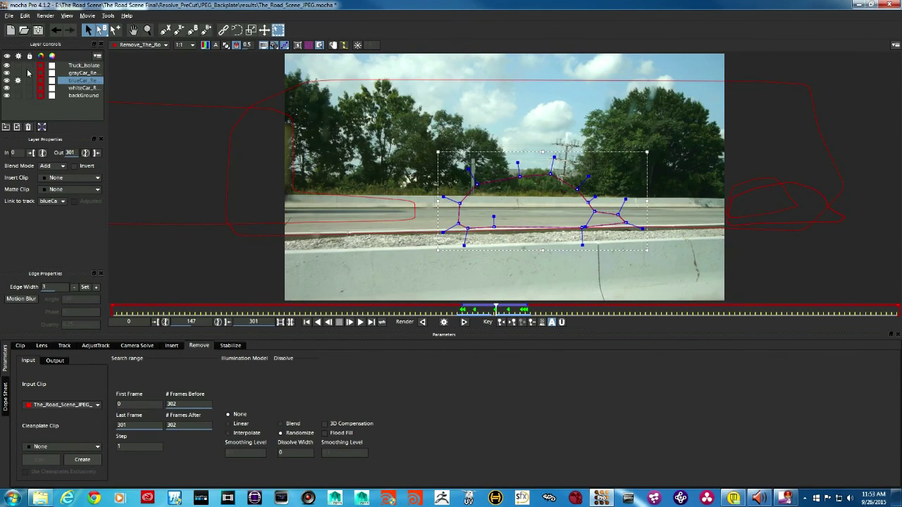
{"action": "left_click", "coordinate": [6, 81]}
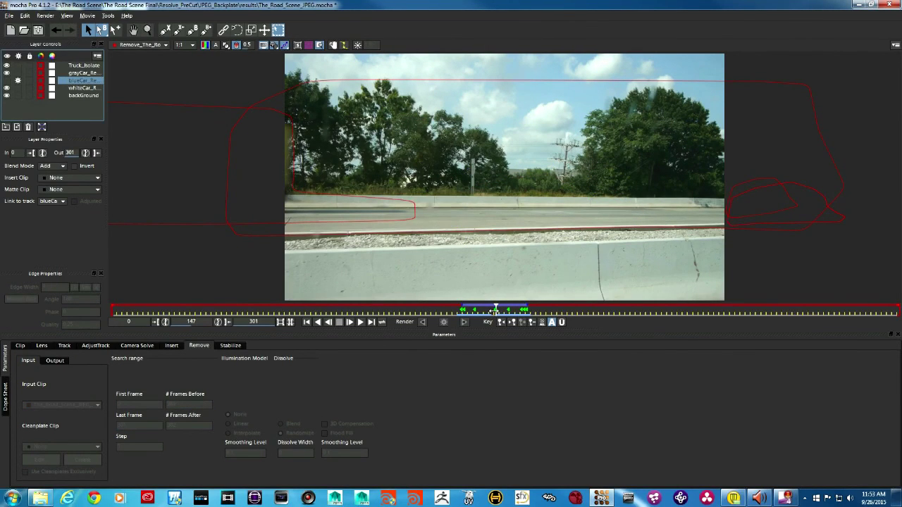
{"action": "mouse_move", "coordinate": [496, 310]}
{"action": "left_mouse_down"}
{"action": "mouse_move", "coordinate": [483, 310]}
{"action": "mouse_move", "coordinate": [512, 310]}
{"action": "mouse_move", "coordinate": [472, 310]}
{"action": "mouse_move", "coordinate": [491, 310]}
{"action": "left_mouse_up"}
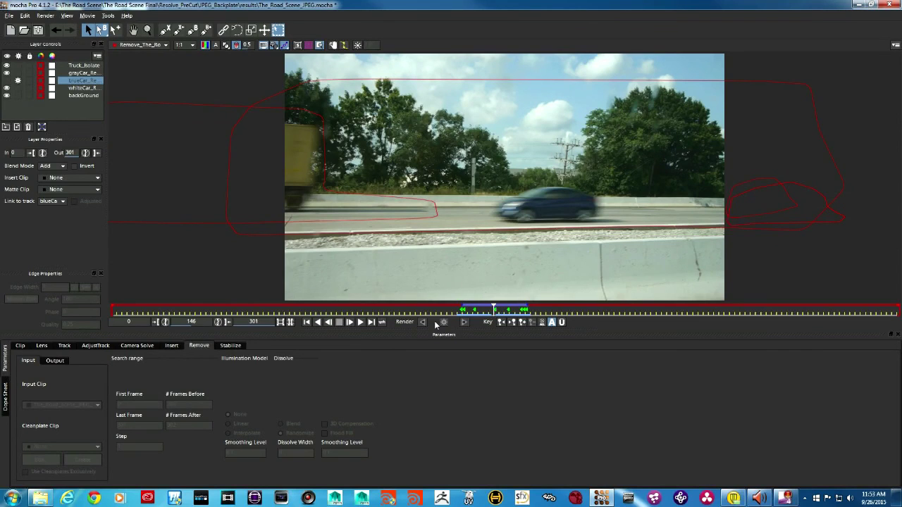
Step: Render the blueCar removal on frame 146 and review neighbouring frames with the shape hidden
{"action": "left_click", "coordinate": [9, 83]}
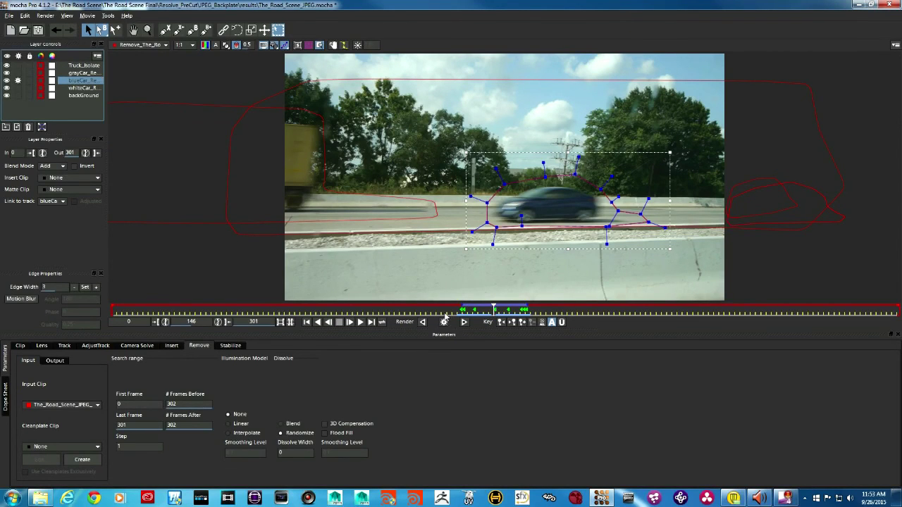
{"action": "left_click", "coordinate": [444, 322]}
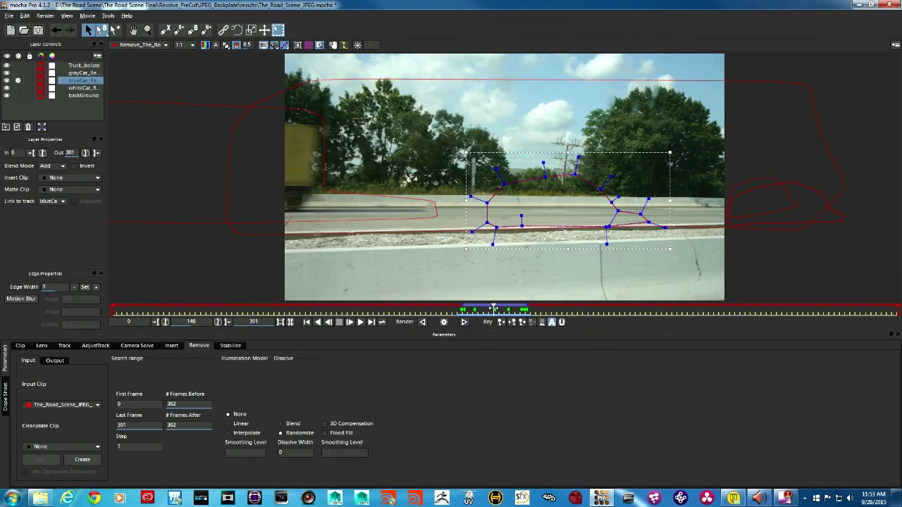
{"action": "left_click_drag", "start_coordinate": [493, 309], "coordinate": [501, 308]}
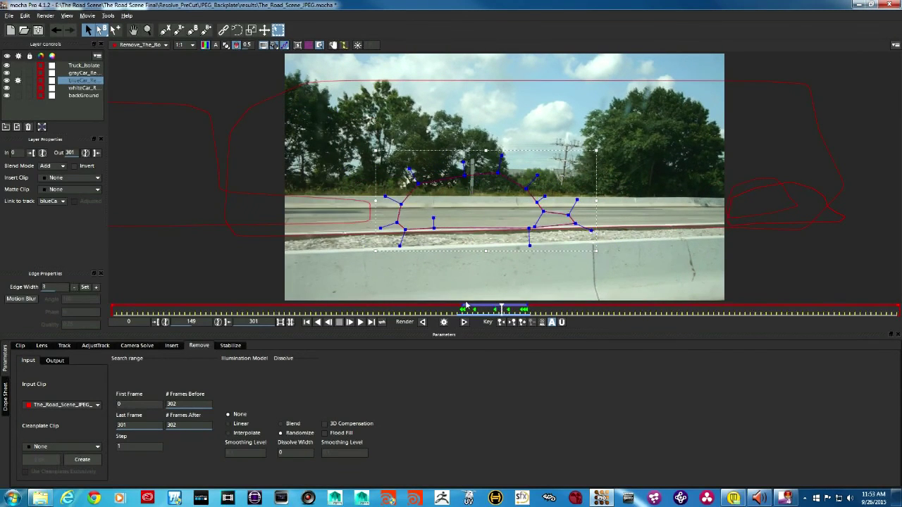
{"action": "left_click", "coordinate": [6, 81]}
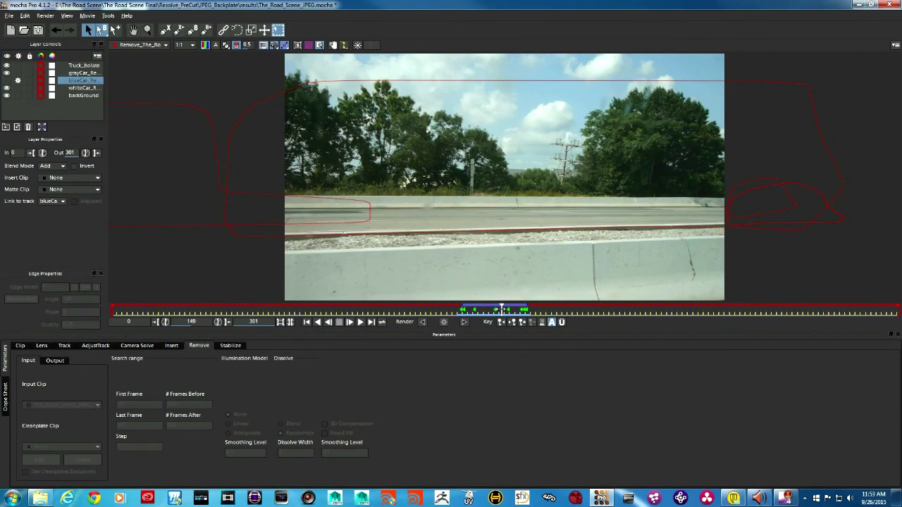
{"action": "left_click_drag", "start_coordinate": [497, 310], "coordinate": [515, 310]}
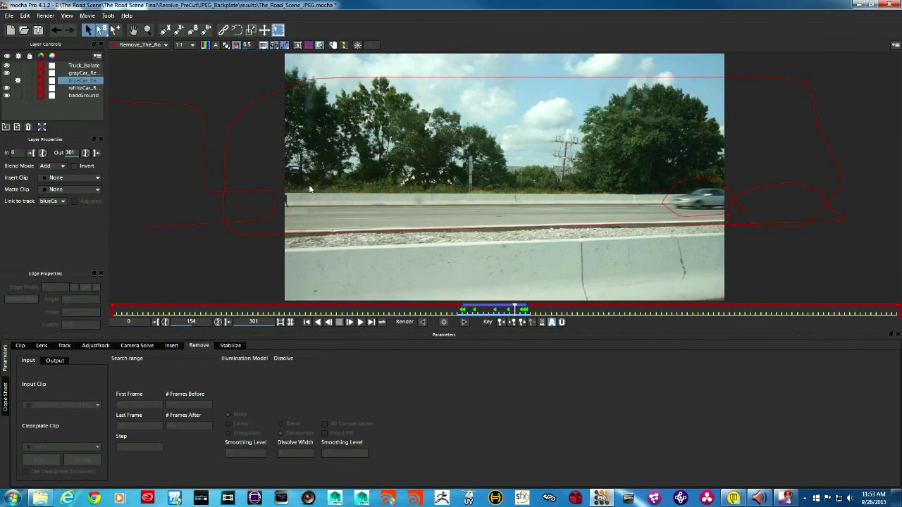
{"action": "left_click", "coordinate": [286, 206]}
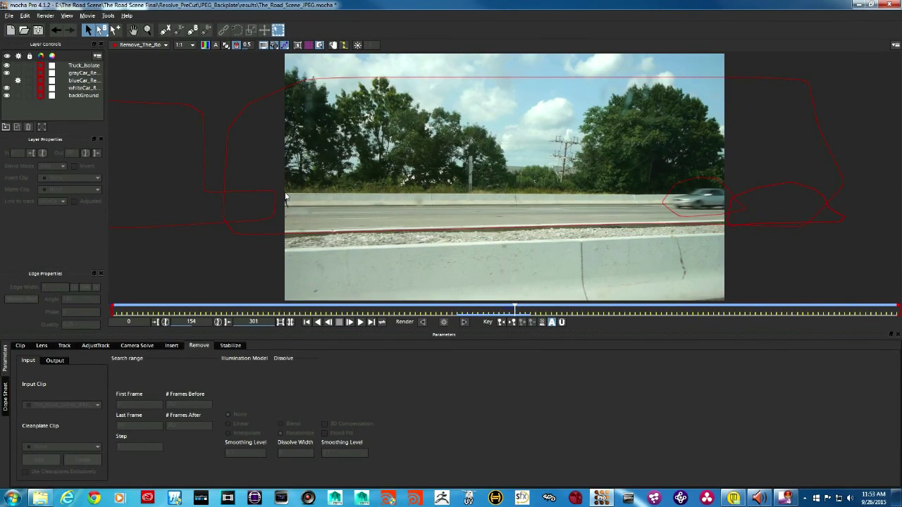
{"action": "mouse_move", "coordinate": [514, 310]}
{"action": "left_mouse_down"}
{"action": "mouse_move", "coordinate": [488, 310]}
{"action": "mouse_move", "coordinate": [512, 310]}
{"action": "left_mouse_up"}
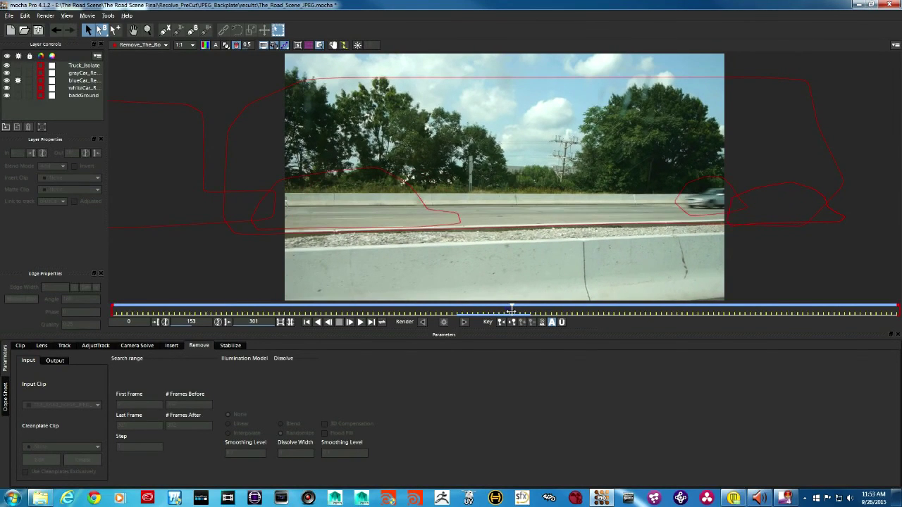
{"action": "left_click_drag", "start_coordinate": [512, 310], "coordinate": [444, 310]}
{"action": "left_click", "coordinate": [512, 310]}
{"action": "left_click_drag", "start_coordinate": [512, 311], "coordinate": [538, 311]}
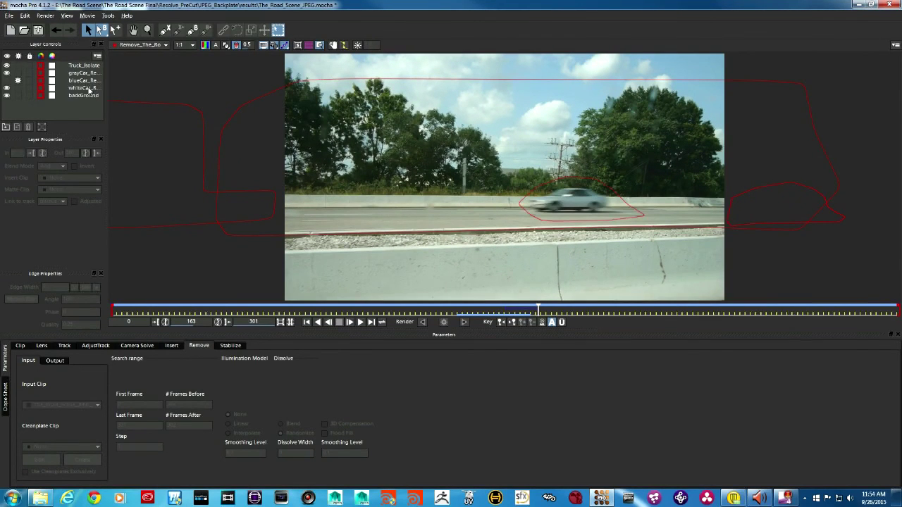
Step: Select the whiteCar layer and render its removal on frame 163
{"action": "left_click", "coordinate": [88, 88]}
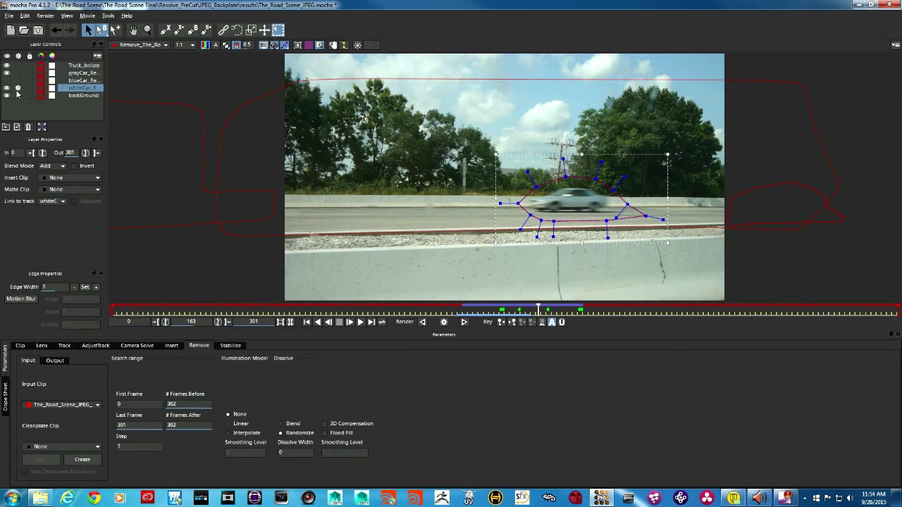
{"action": "left_click", "coordinate": [444, 322]}
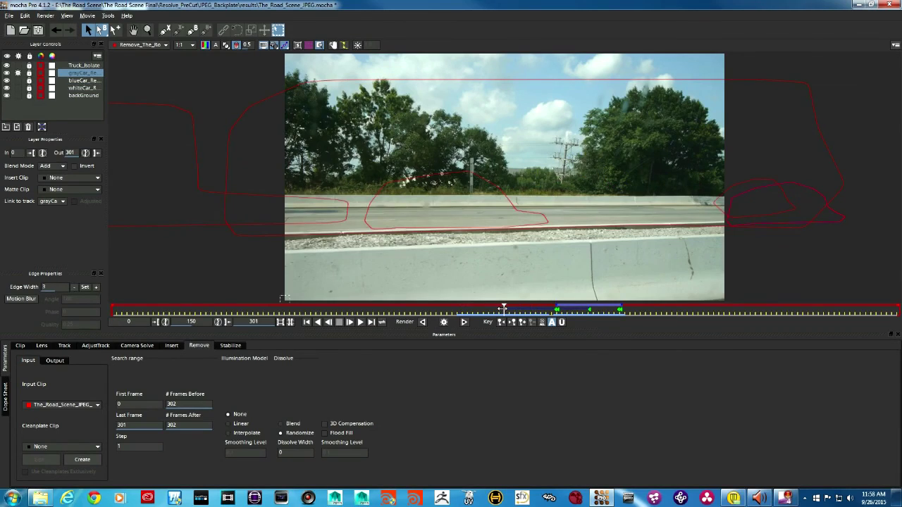
Step: Render the whiteCar removal on frame 168
{"action": "mouse_move", "coordinate": [502, 307]}
{"action": "left_mouse_down"}
{"action": "mouse_move", "coordinate": [434, 308]}
{"action": "mouse_move", "coordinate": [499, 307]}
{"action": "left_mouse_up"}
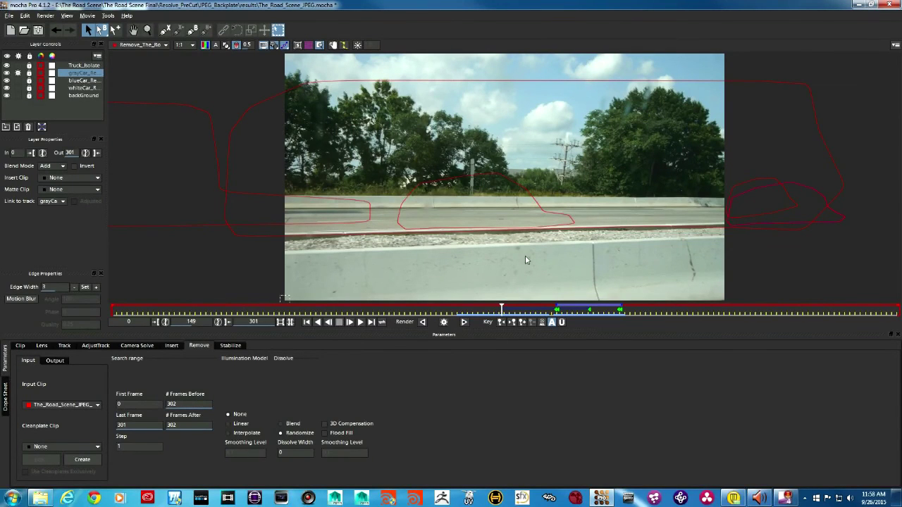
{"action": "left_click_drag", "start_coordinate": [501, 310], "coordinate": [545, 310]}
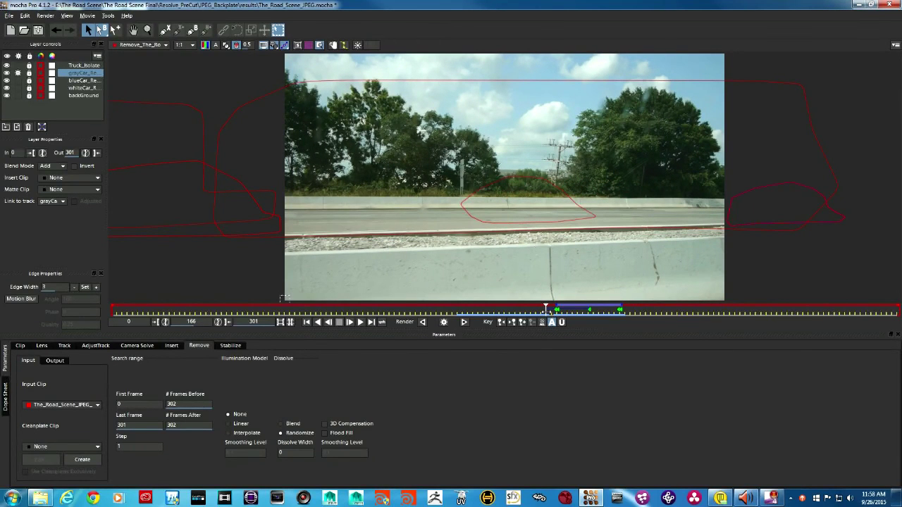
{"action": "left_click_drag", "start_coordinate": [546, 310], "coordinate": [552, 310]}
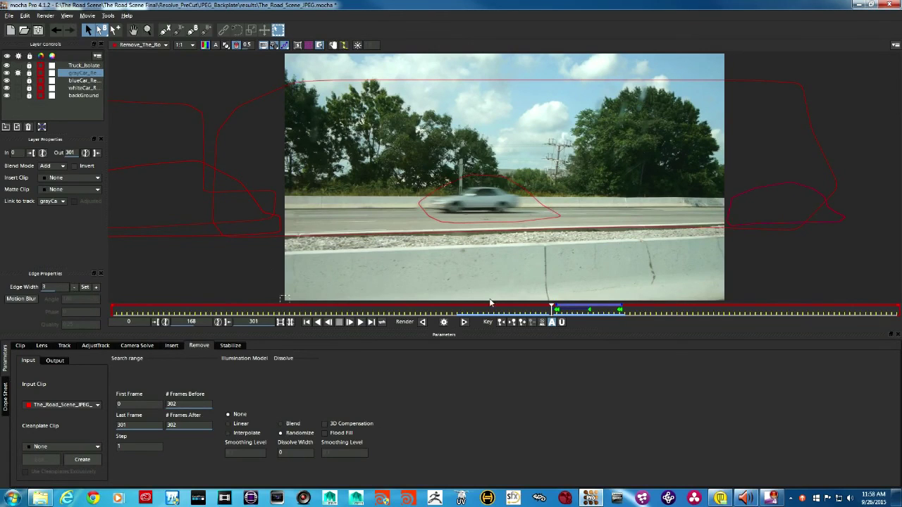
{"action": "left_click", "coordinate": [444, 322]}
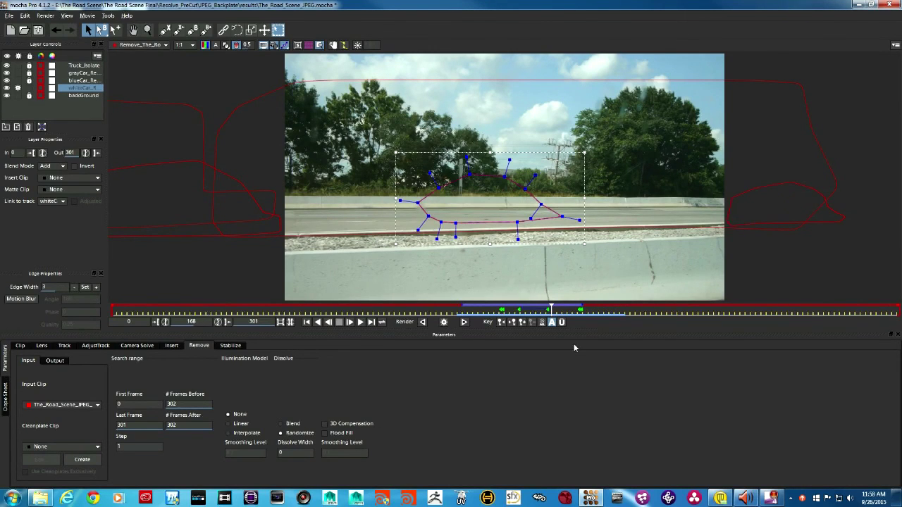
Step: Deselect the whiteCar shape and review the cleaned frames from 175 to 180
{"action": "mouse_move", "coordinate": [552, 310]}
{"action": "left_mouse_down"}
{"action": "mouse_move", "coordinate": [524, 310]}
{"action": "mouse_move", "coordinate": [569, 310]}
{"action": "mouse_move", "coordinate": [541, 310]}
{"action": "left_mouse_up"}
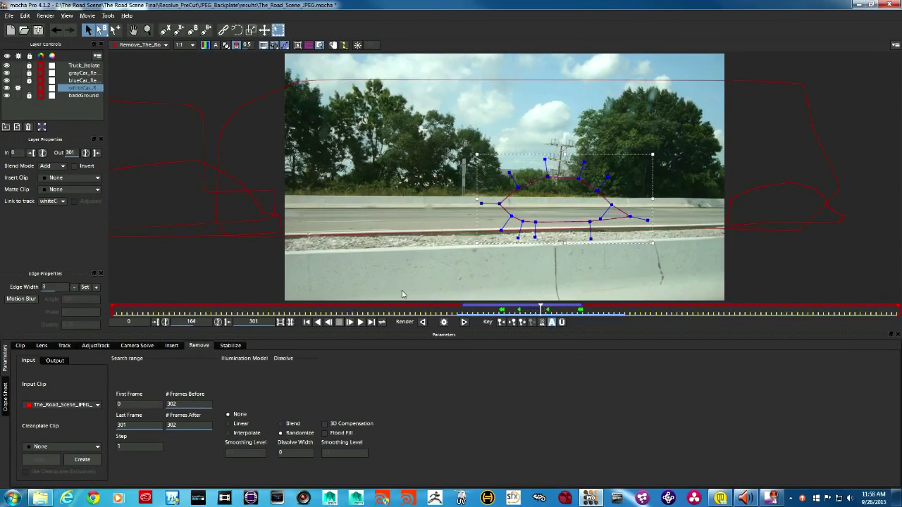
{"action": "left_click", "coordinate": [34, 92]}
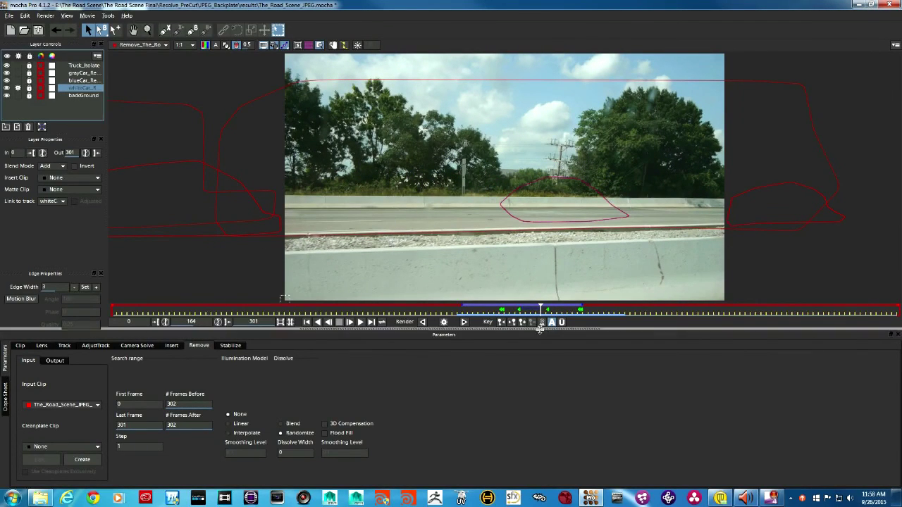
{"action": "left_click_drag", "start_coordinate": [540, 308], "coordinate": [511, 301]}
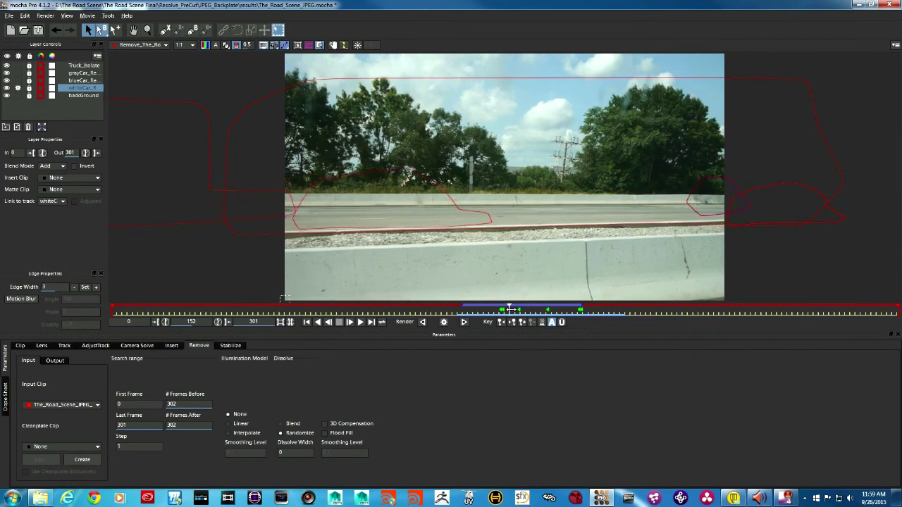
{"action": "left_click_drag", "start_coordinate": [512, 310], "coordinate": [515, 309]}
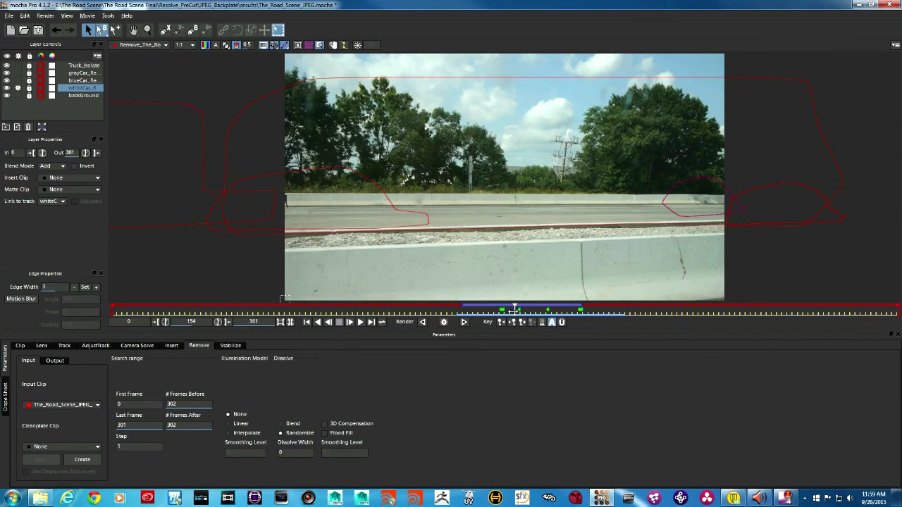
{"action": "mouse_move", "coordinate": [514, 310]}
{"action": "left_mouse_down"}
{"action": "mouse_move", "coordinate": [702, 311]}
{"action": "mouse_move", "coordinate": [846, 329]}
{"action": "mouse_move", "coordinate": [773, 327]}
{"action": "mouse_move", "coordinate": [865, 329]}
{"action": "mouse_move", "coordinate": [483, 314]}
{"action": "mouse_move", "coordinate": [497, 314]}
{"action": "left_mouse_up"}
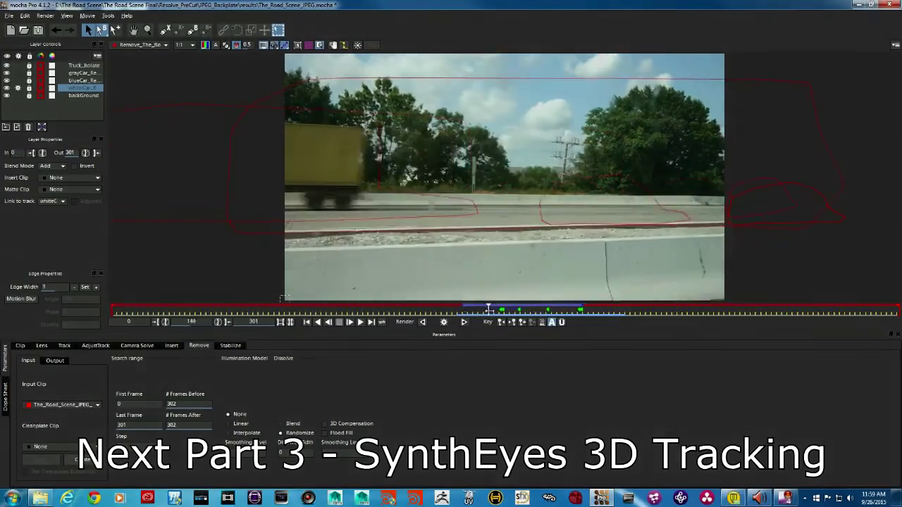